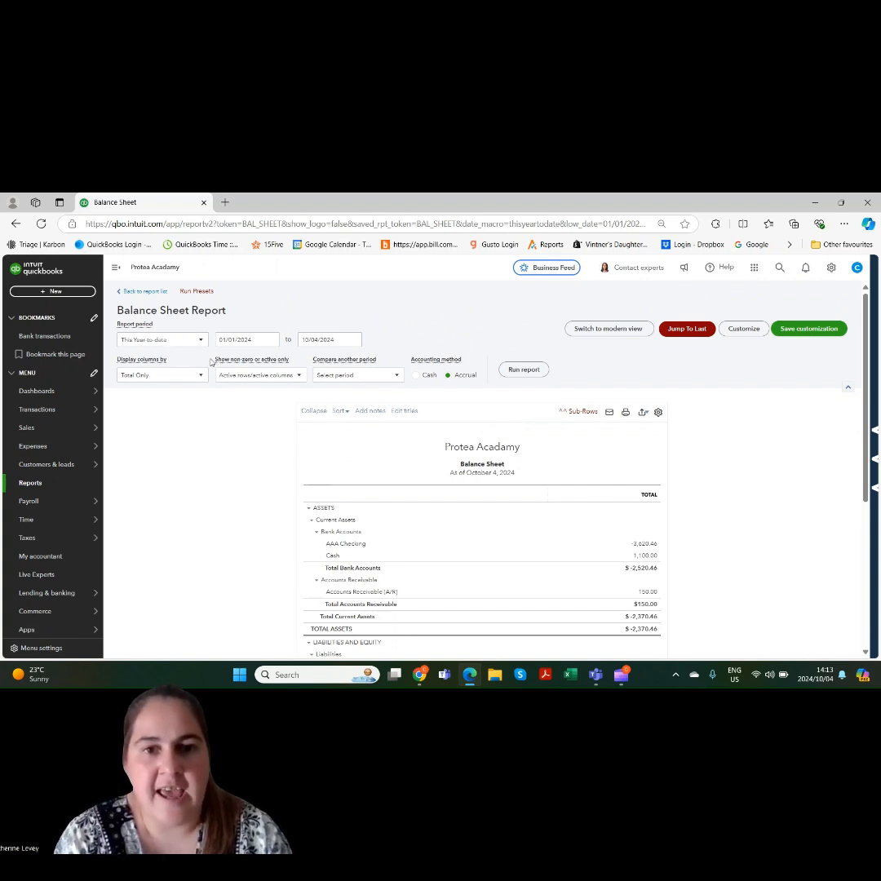
left_click(272, 341)
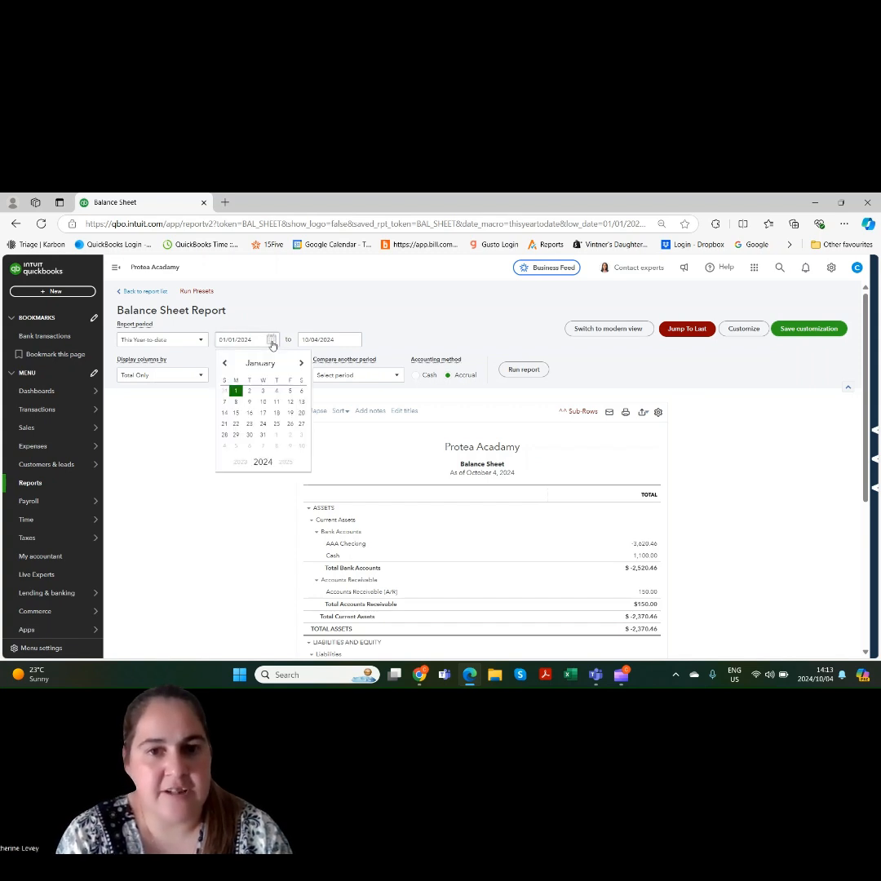
left_click(273, 343)
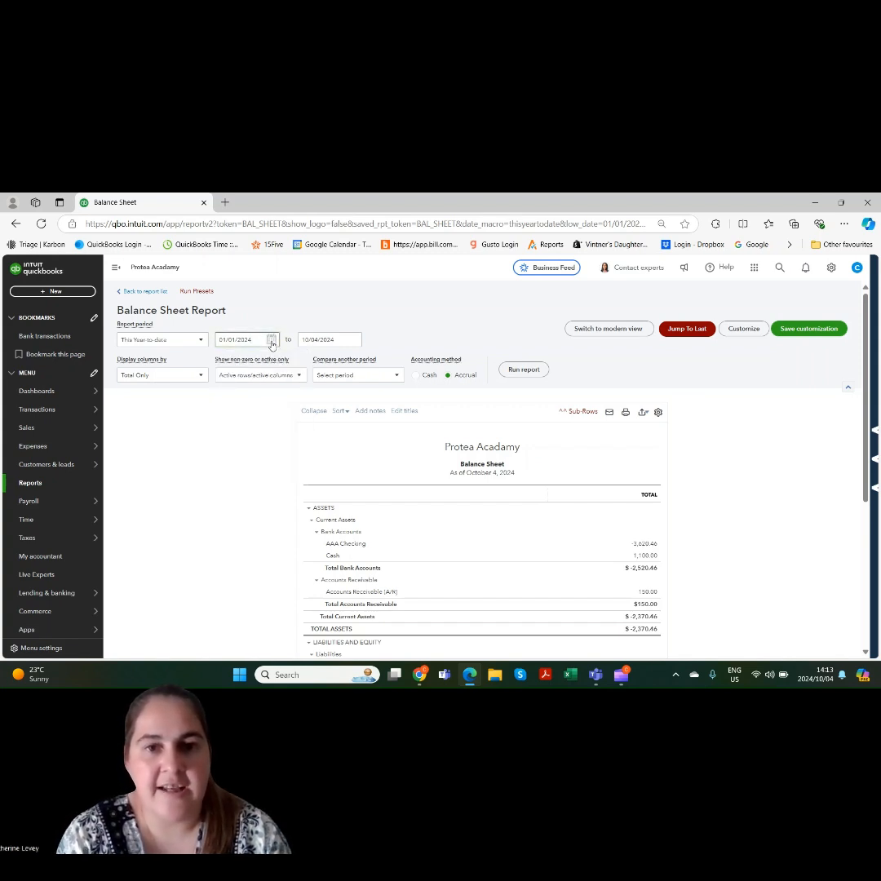
left_click(352, 341)
left_click(353, 341)
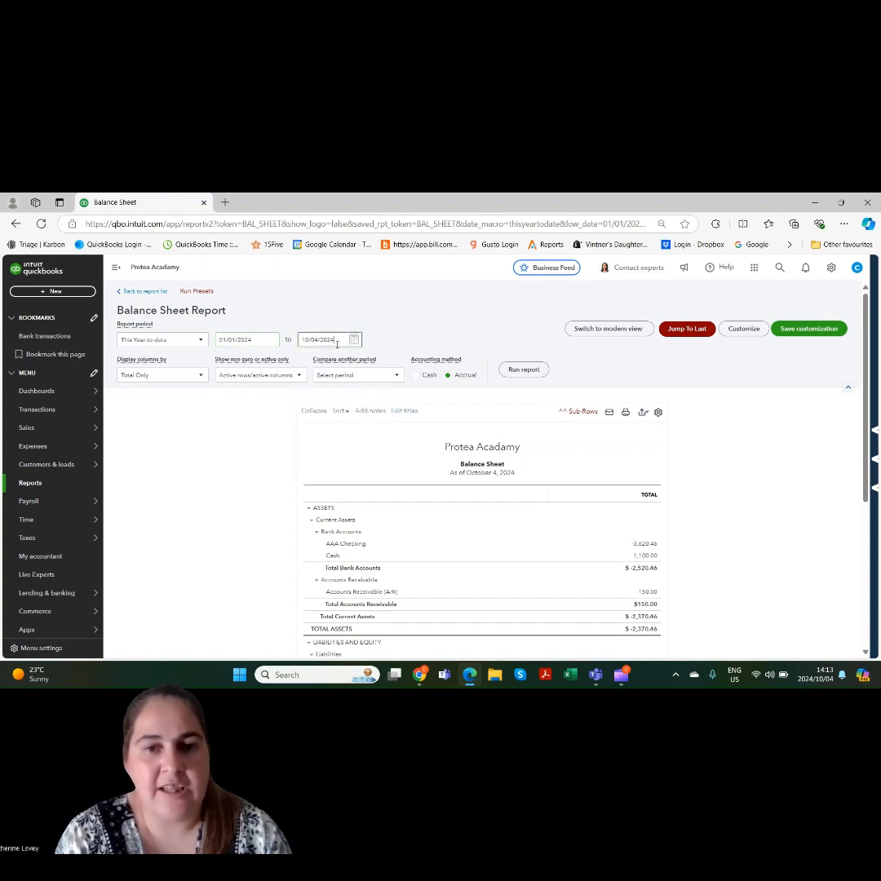
Set the balance sheet's report period to This Year-to-last-month
left_click(189, 341)
scroll(206, 397, "down", 3)
left_click_drag(205, 398, 206, 400)
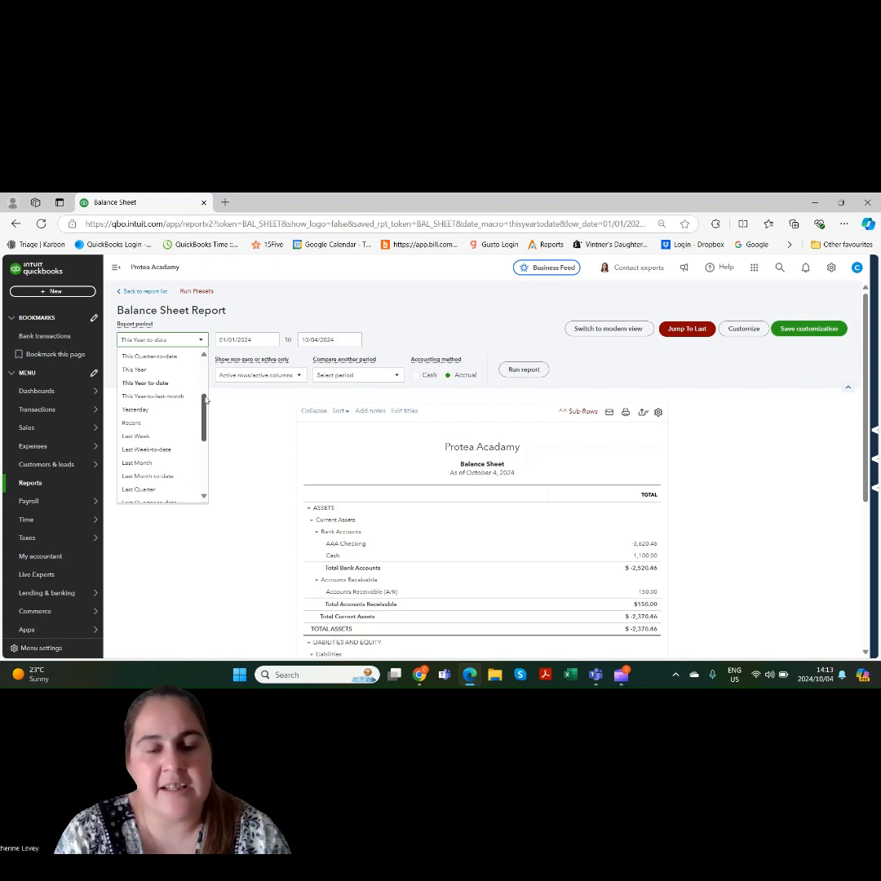
left_click(162, 398)
Review the column display, active or non-zero, and period comparison options of the balance sheet, keeping the columns on Total Only
left_click(158, 375)
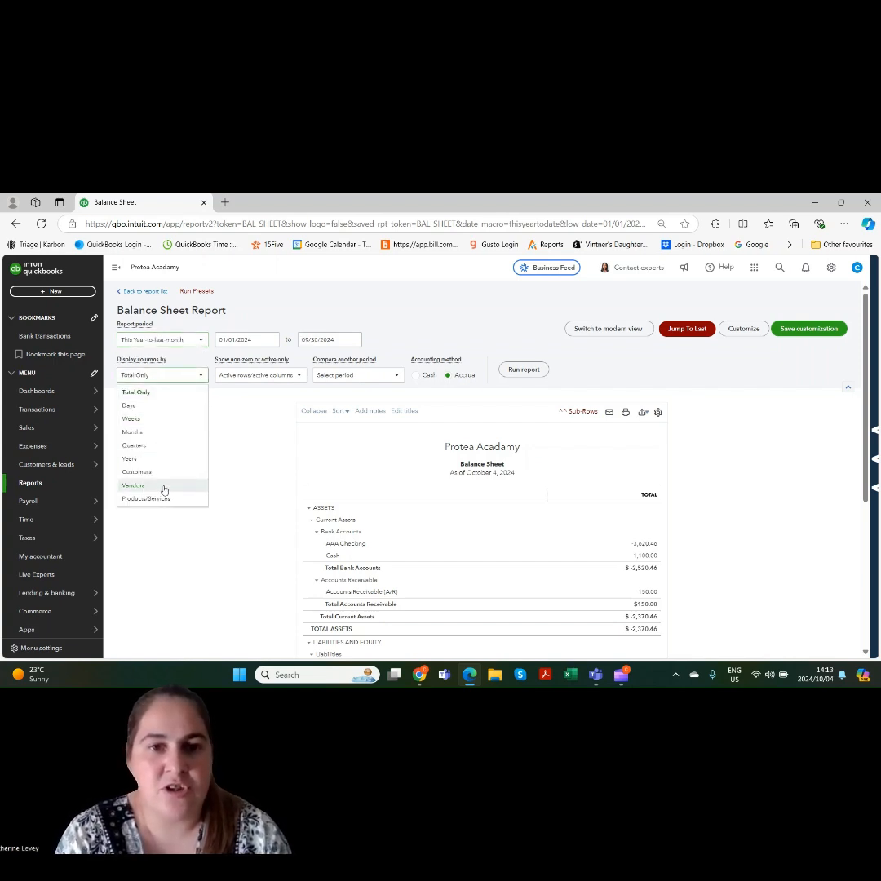
left_click(163, 393)
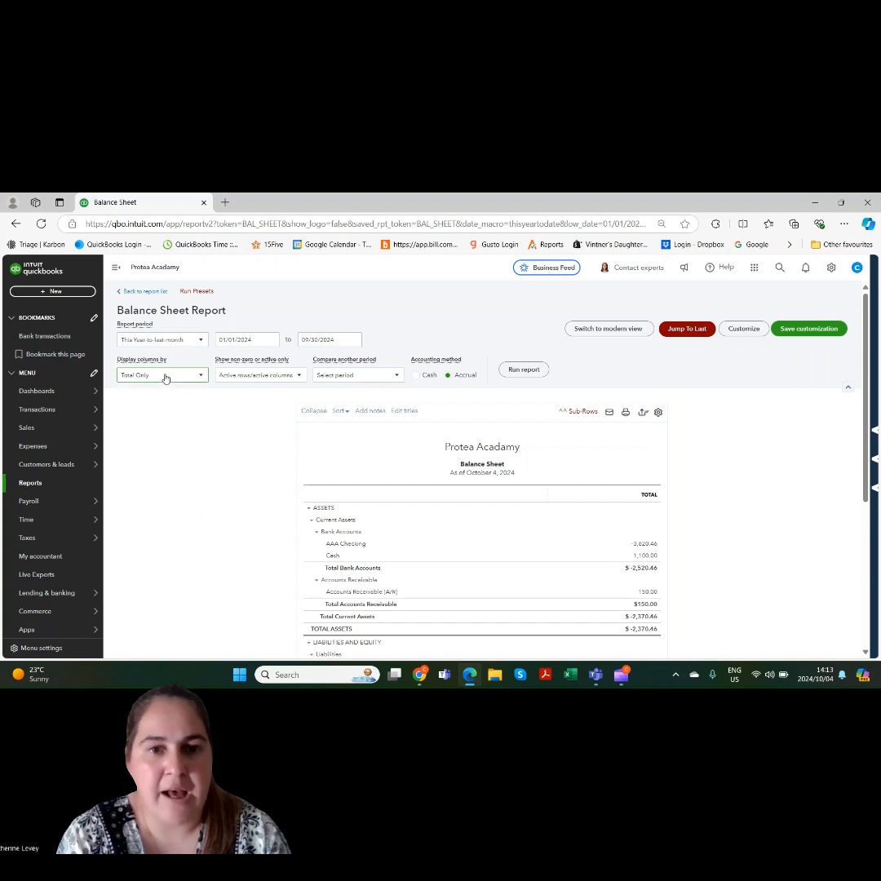
left_click(245, 375)
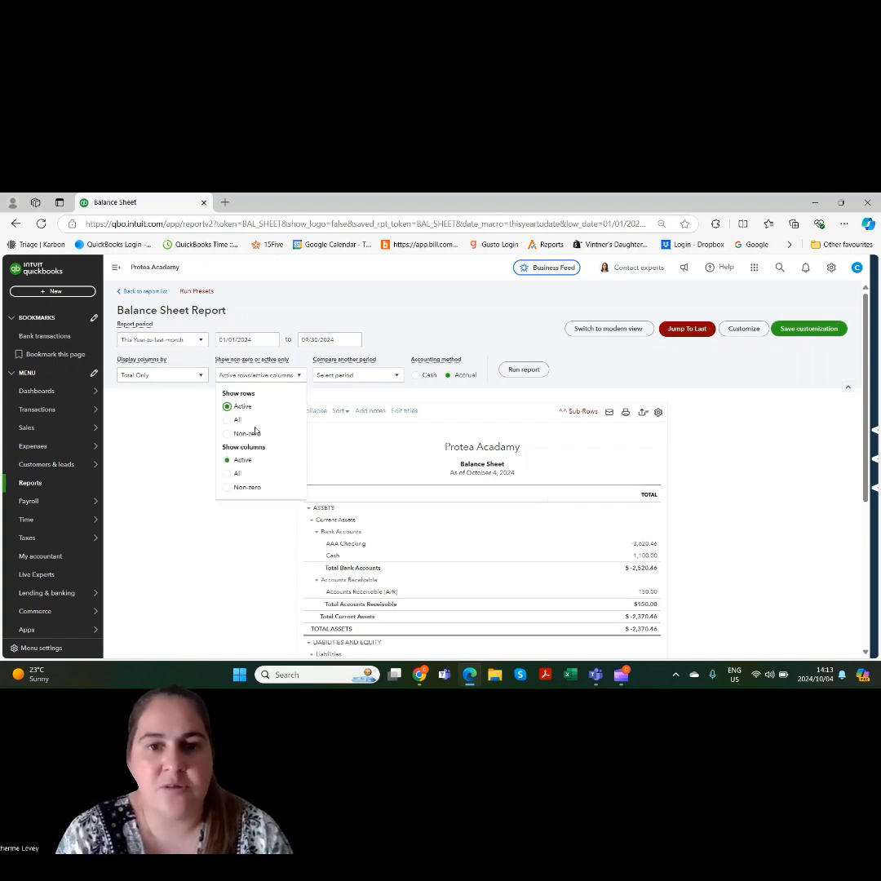
left_click(261, 373)
left_click(325, 375)
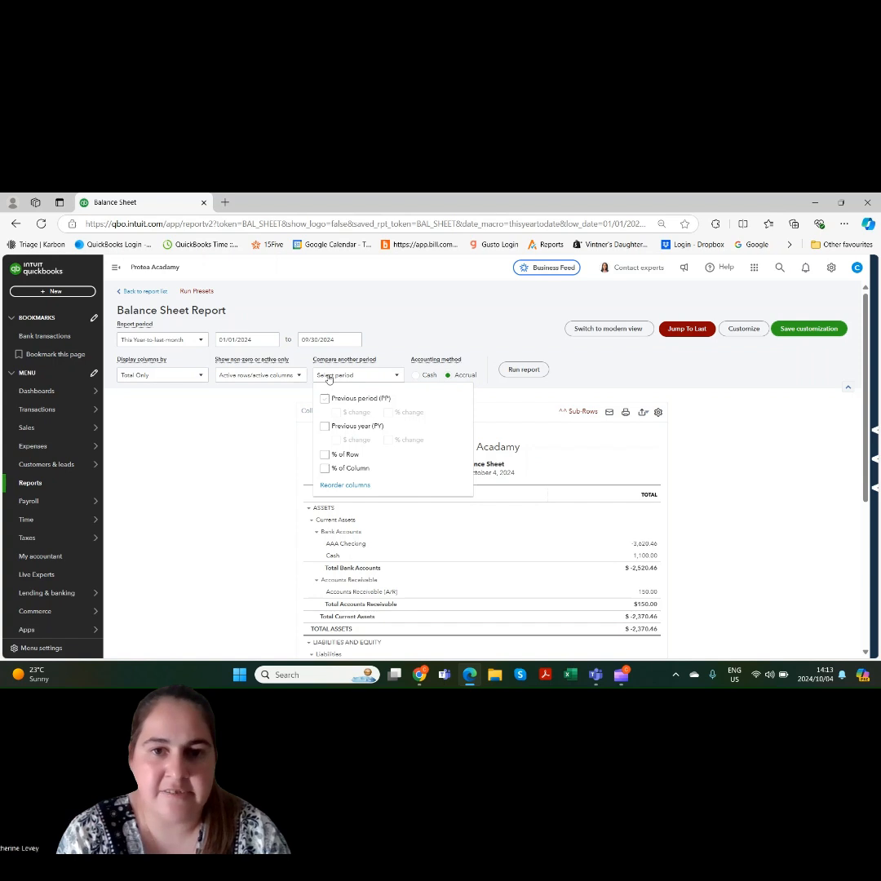
left_click(337, 378)
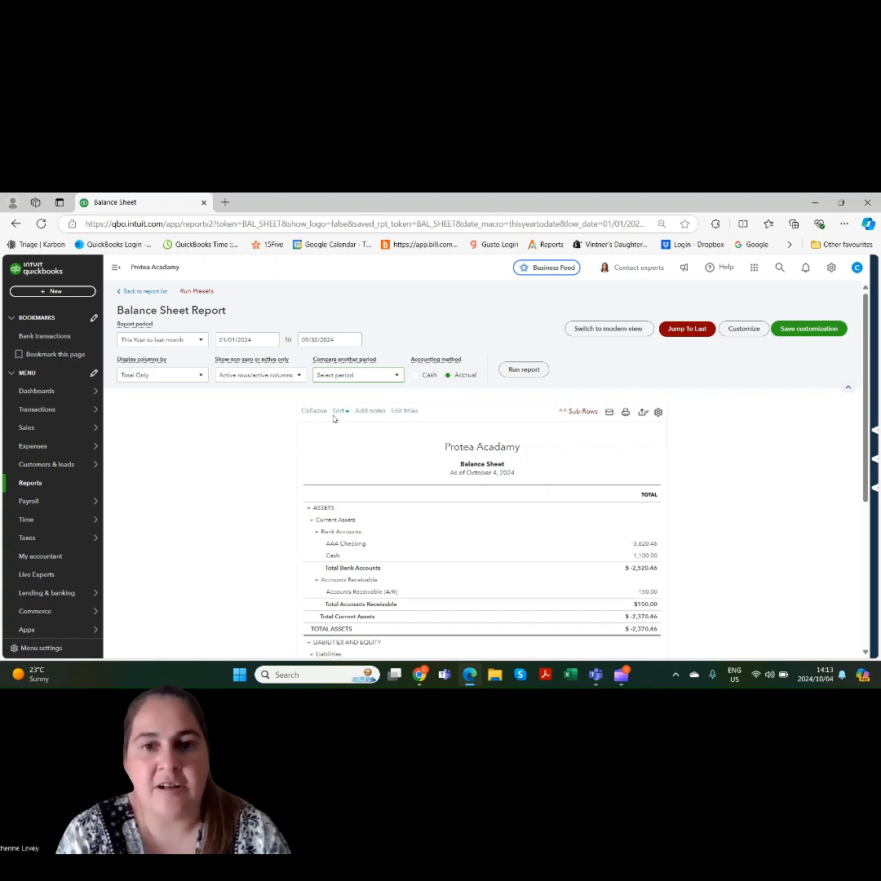
Add a notes box at the end of the balance sheet report
left_click(372, 411)
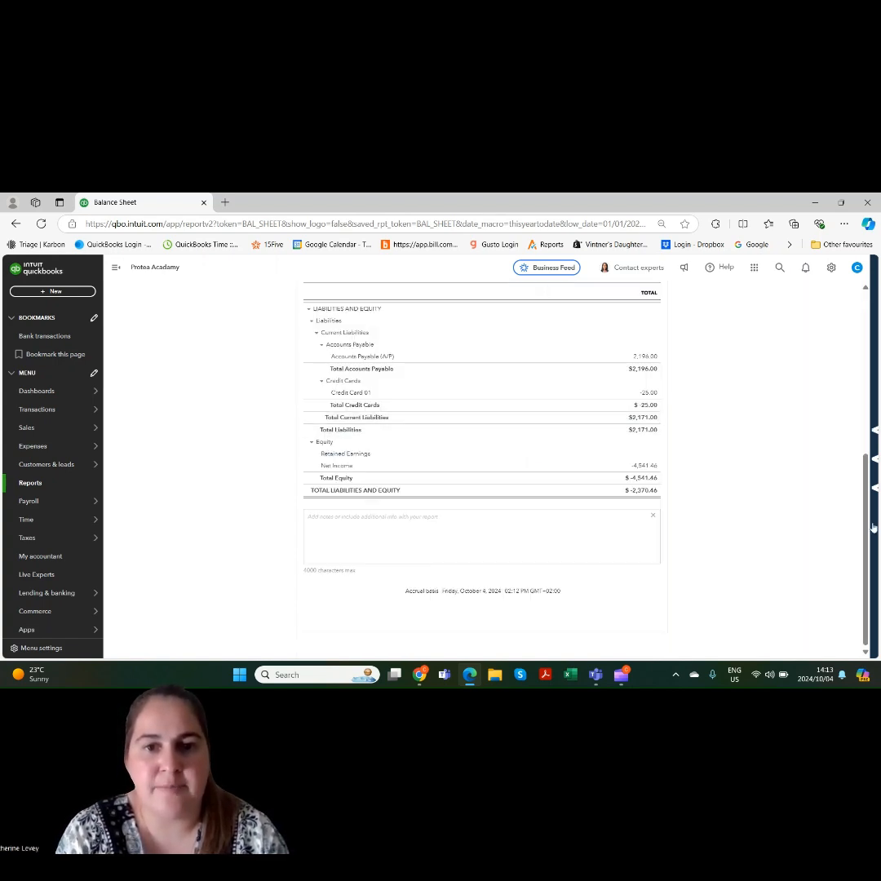
left_click_drag(866, 532, 863, 364)
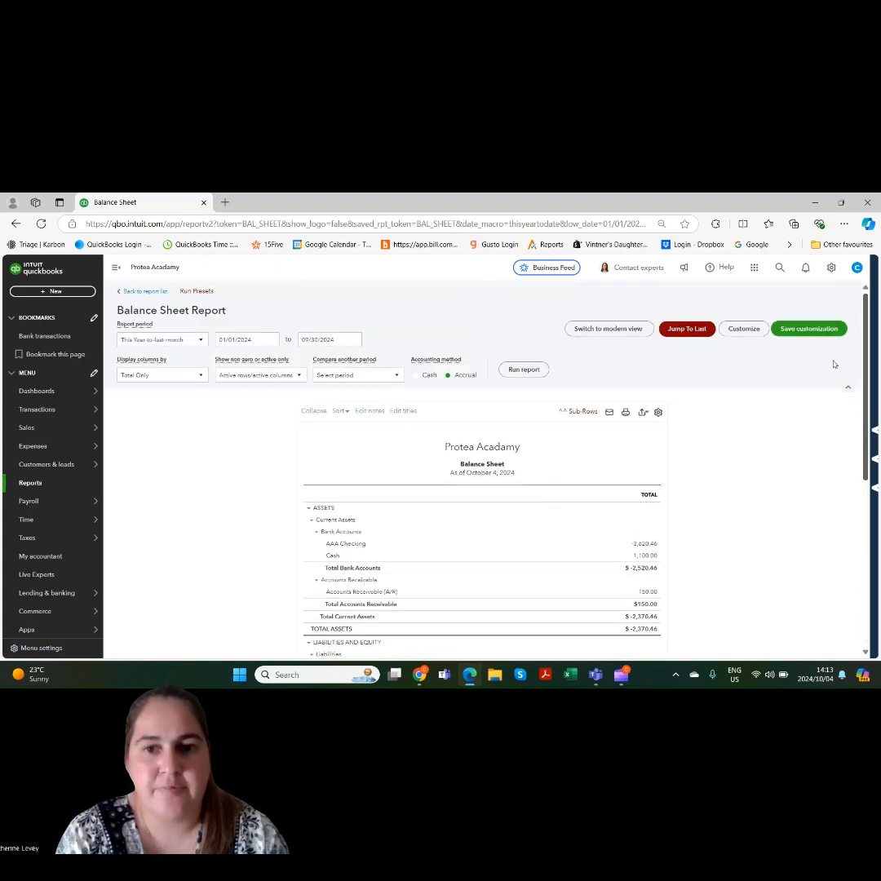
Review the editable section titles of the balance sheet, from Assets to Net income, without changing them
left_click_drag(415, 414, 410, 413)
left_click(411, 413)
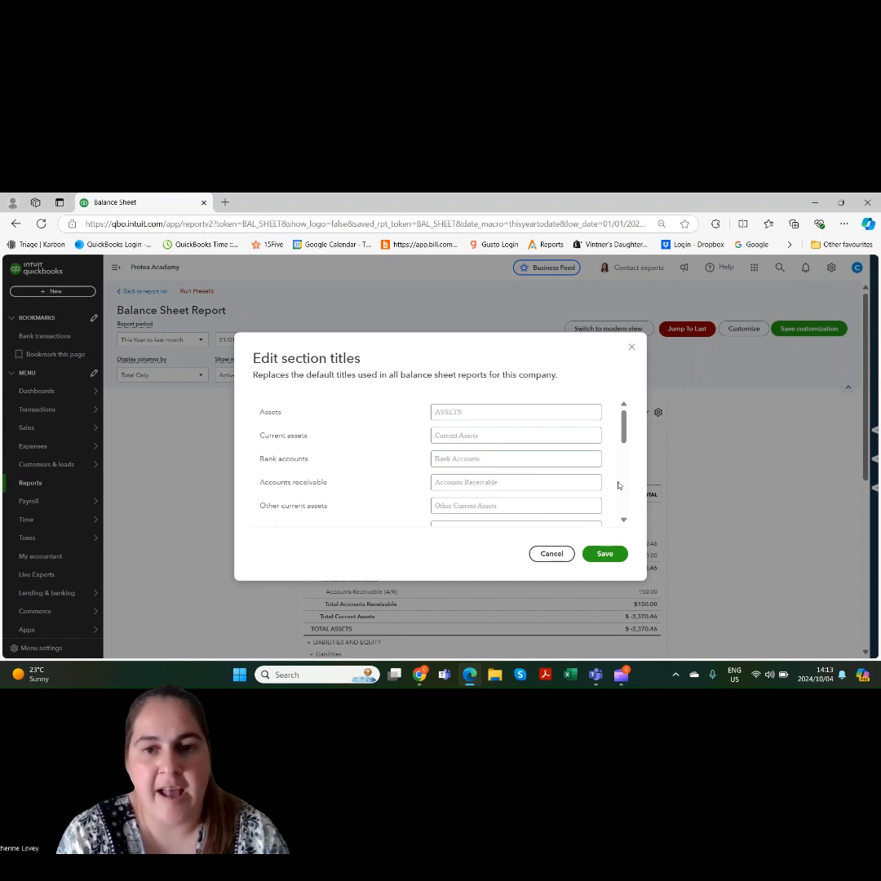
left_click_drag(626, 441, 625, 513)
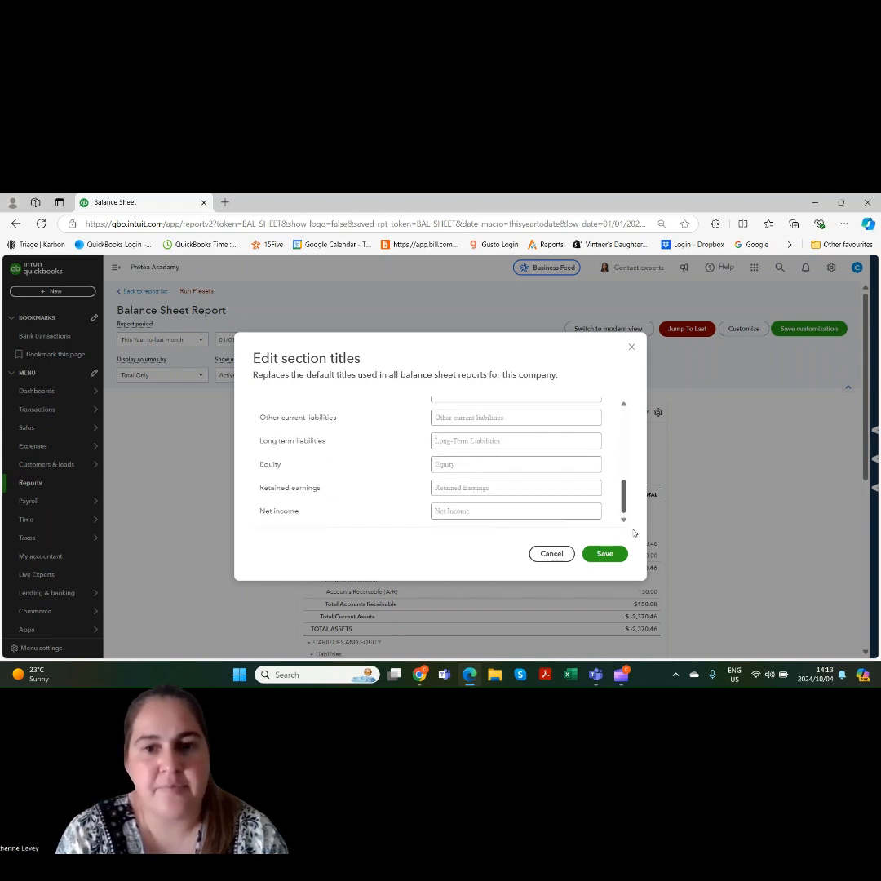
left_click(631, 349)
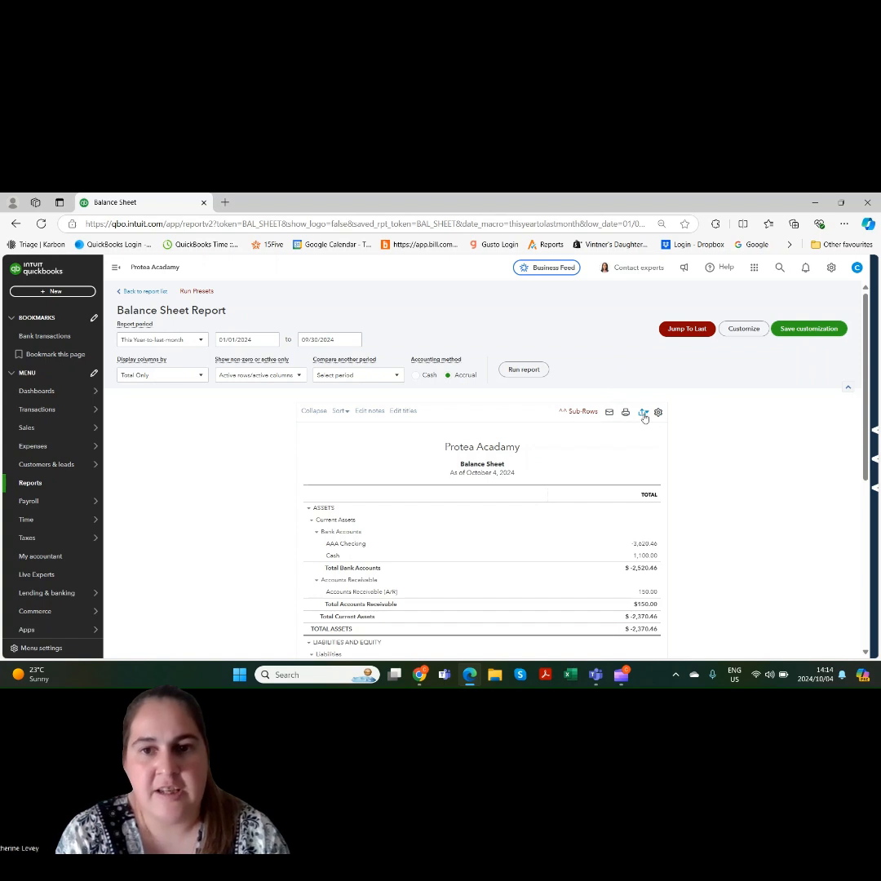
Add the balance sheet to the existing management report Monthly Financial Package
left_click(643, 414)
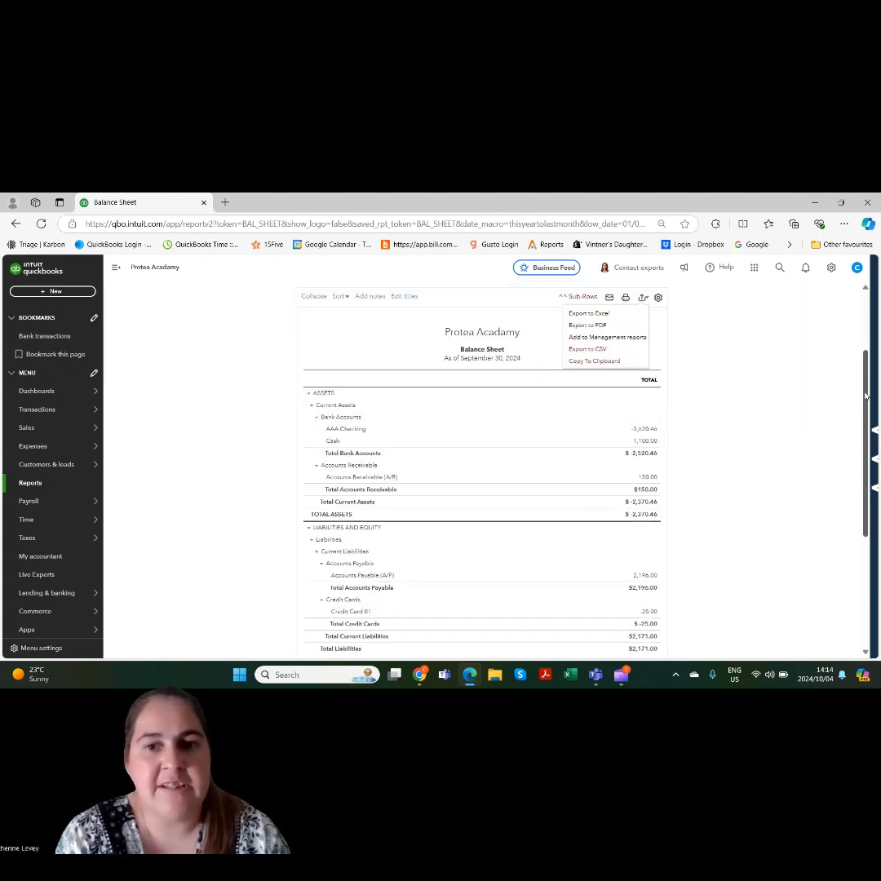
scroll(862, 406, "up", 2)
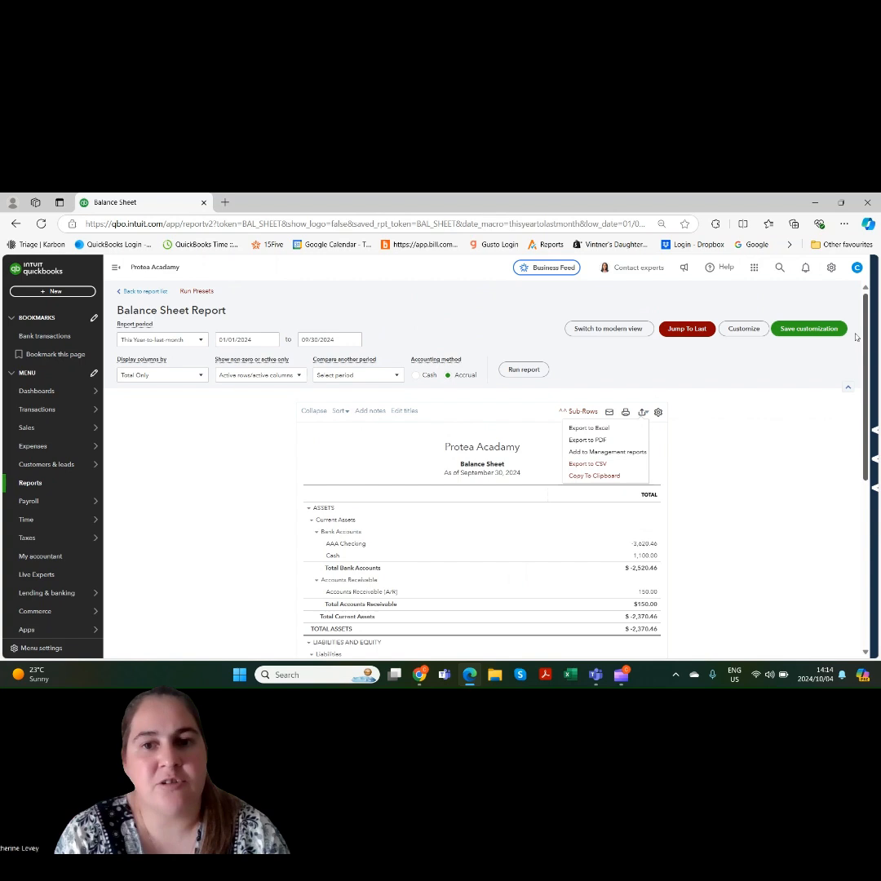
left_click(612, 453)
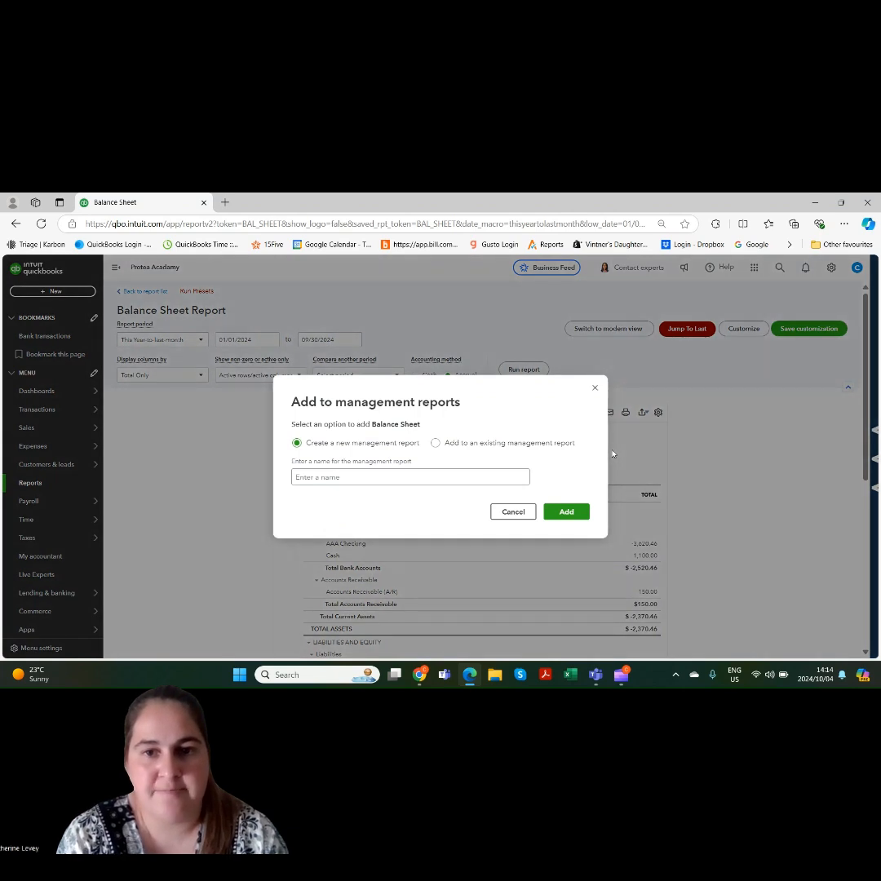
left_click(488, 443)
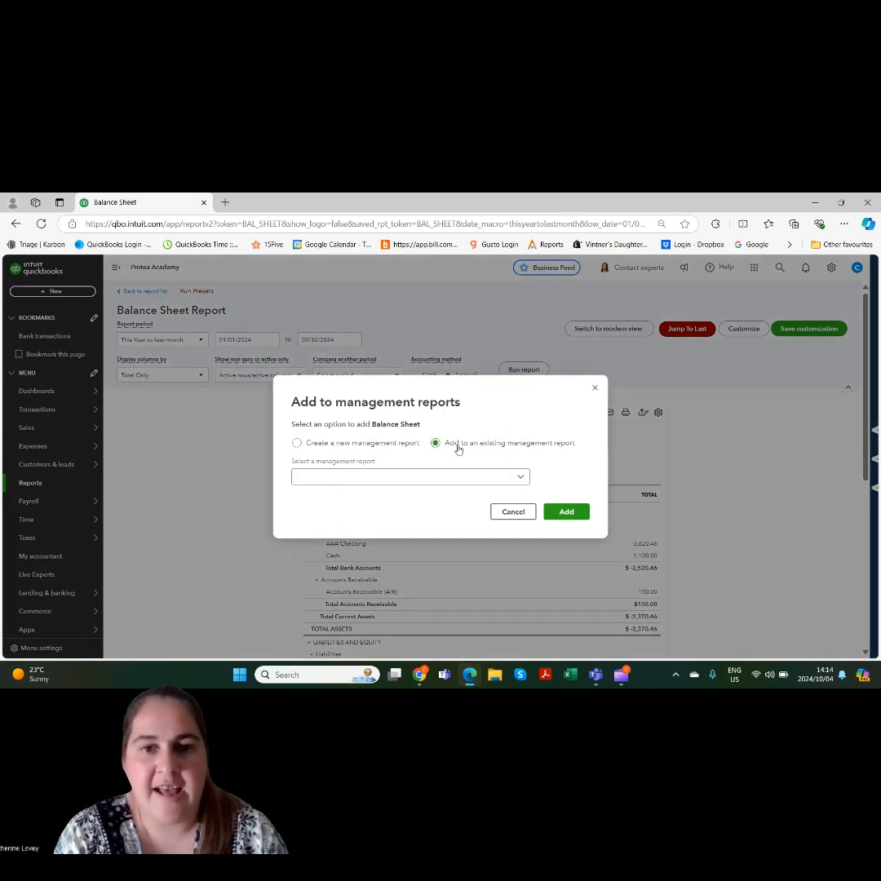
left_click(409, 478)
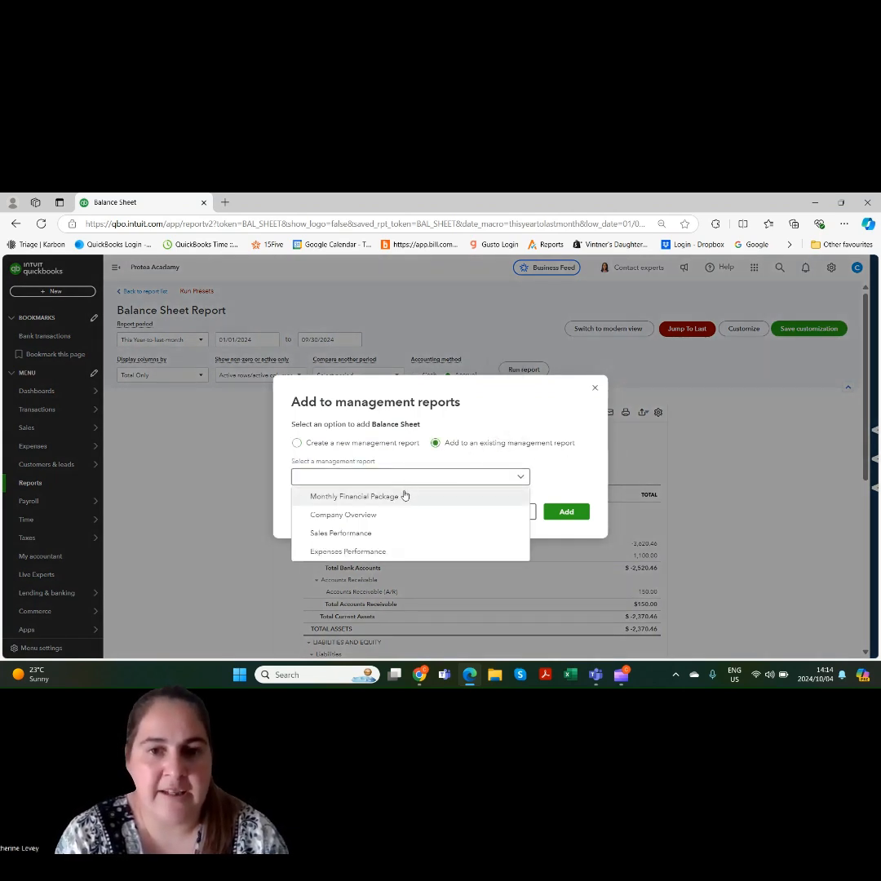
left_click(378, 497)
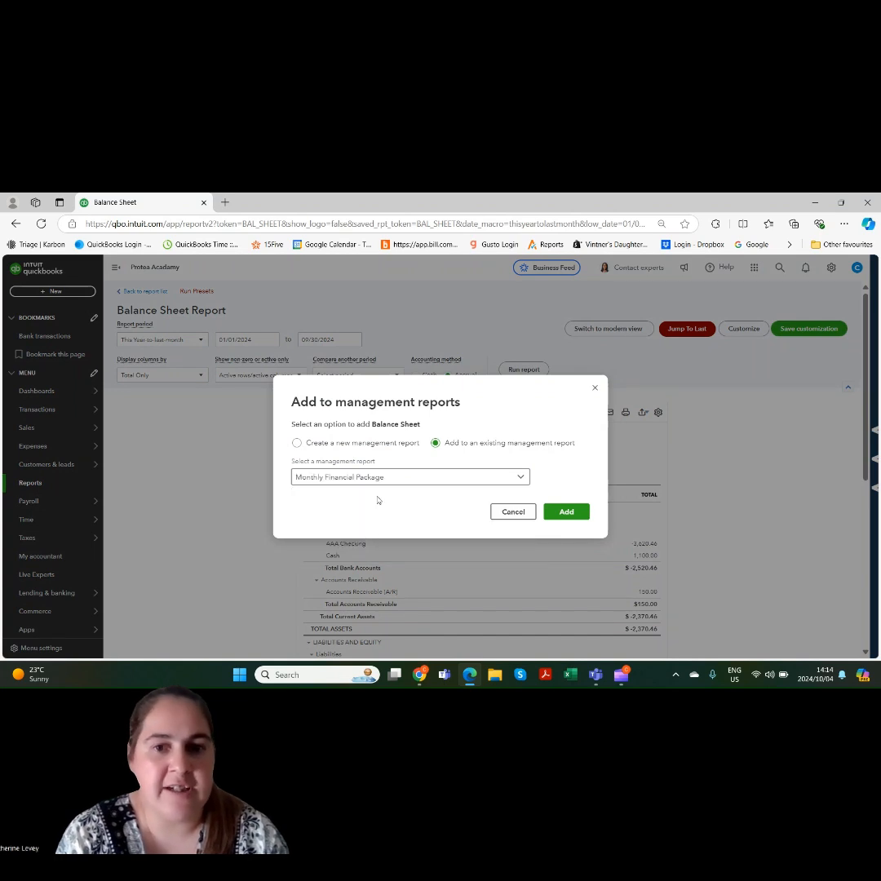
left_click(577, 512)
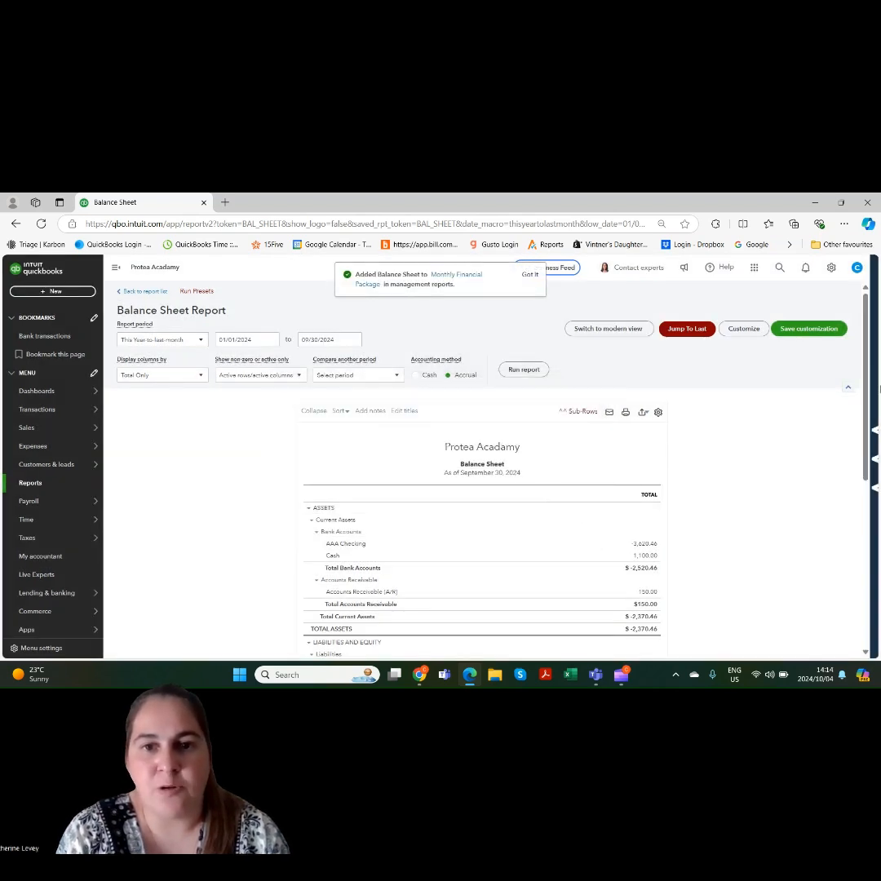
Display the balance sheet columns by Months and run the report again
left_click_drag(868, 387, 868, 391)
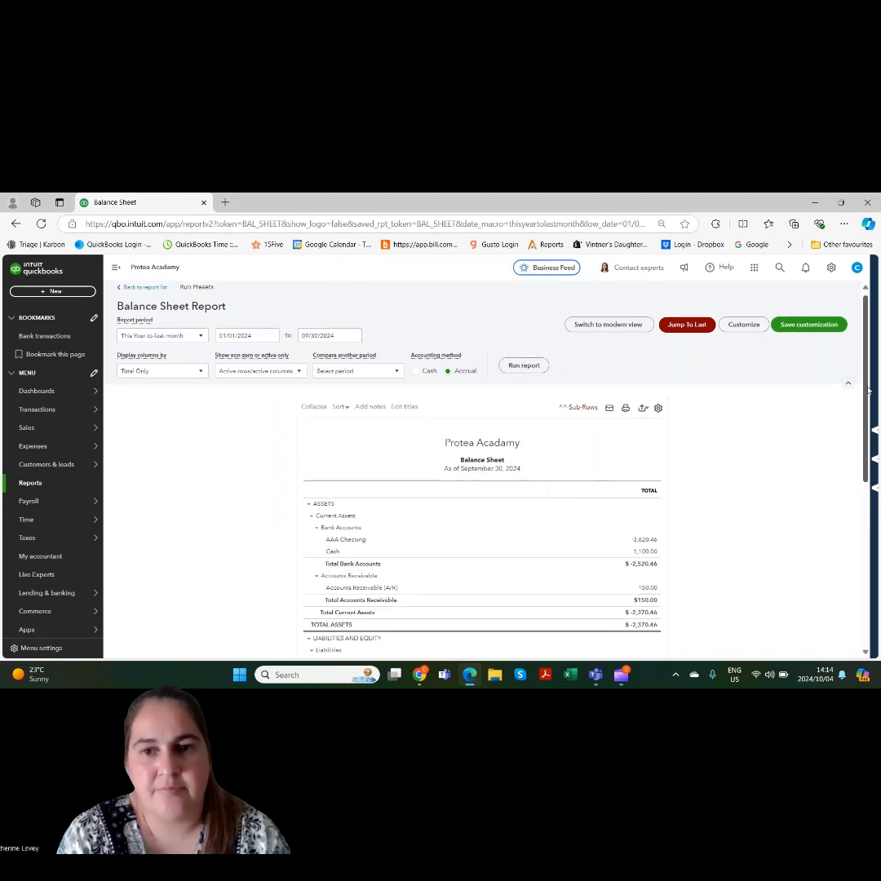
left_click(201, 370)
left_click(157, 430)
left_click(530, 373)
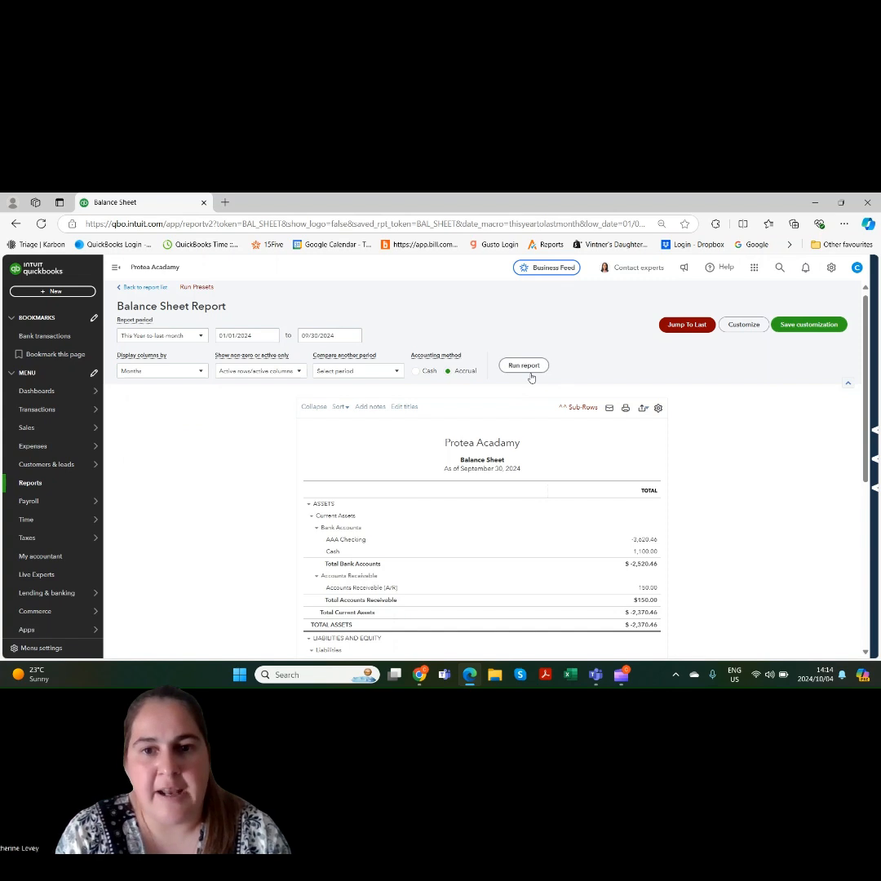
Remove the empty notes box from the end of the balance sheet
scroll(531, 378, "down", 2)
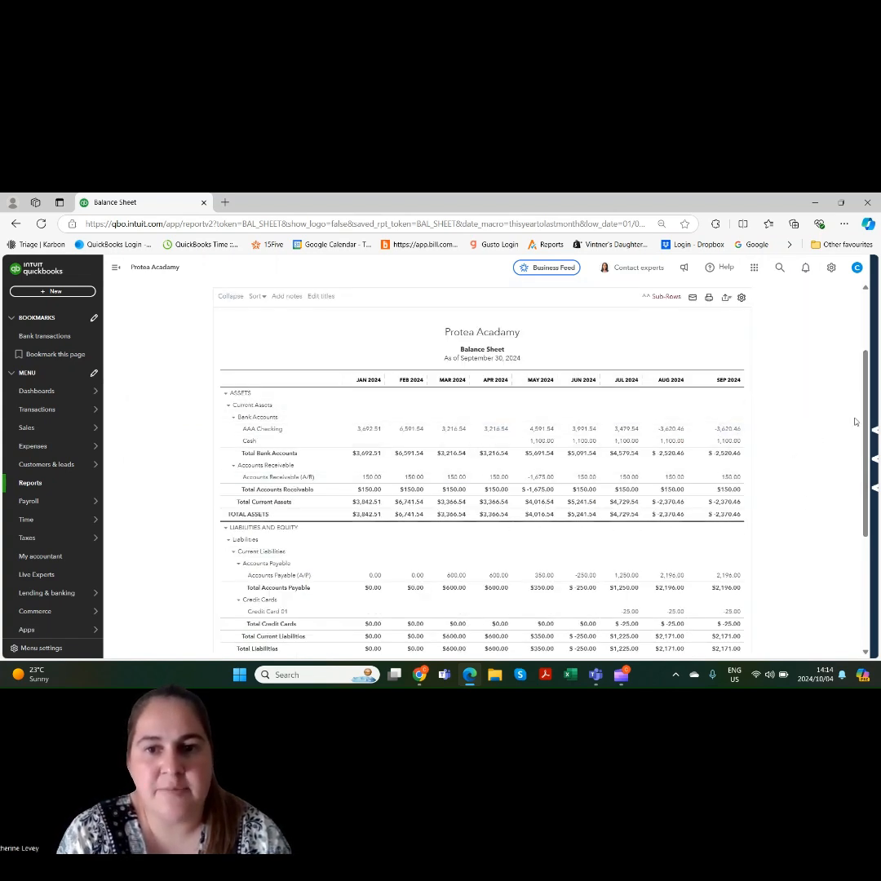
scroll(855, 421, "down", 2)
scroll(875, 482, "down", 1)
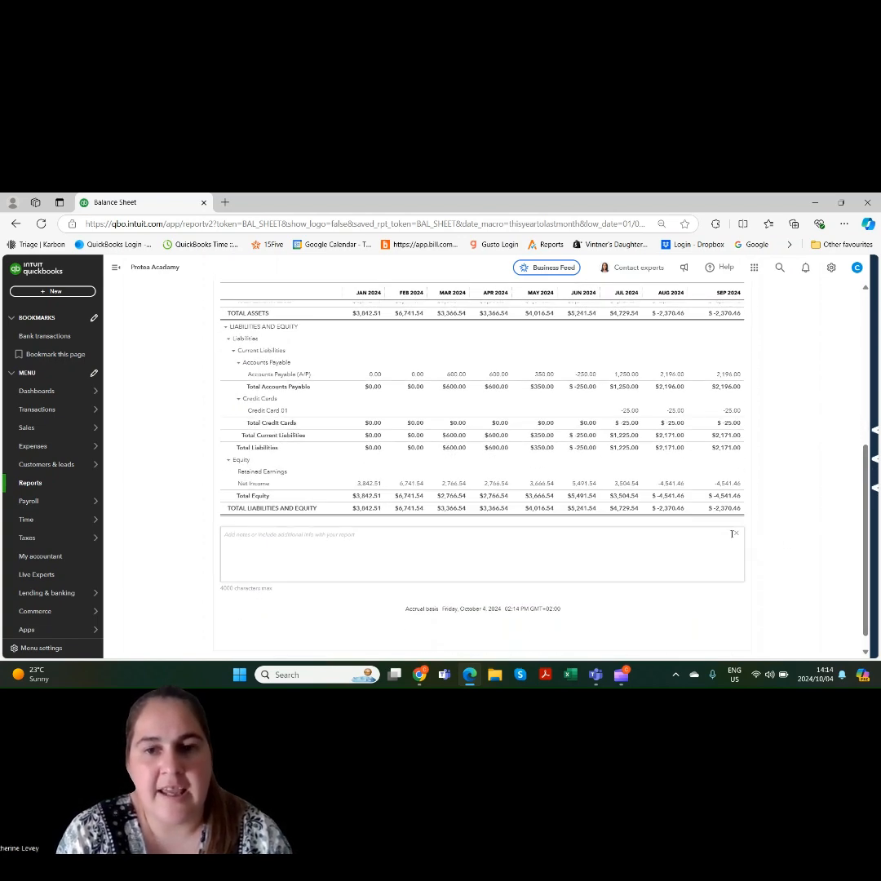
left_click(737, 537)
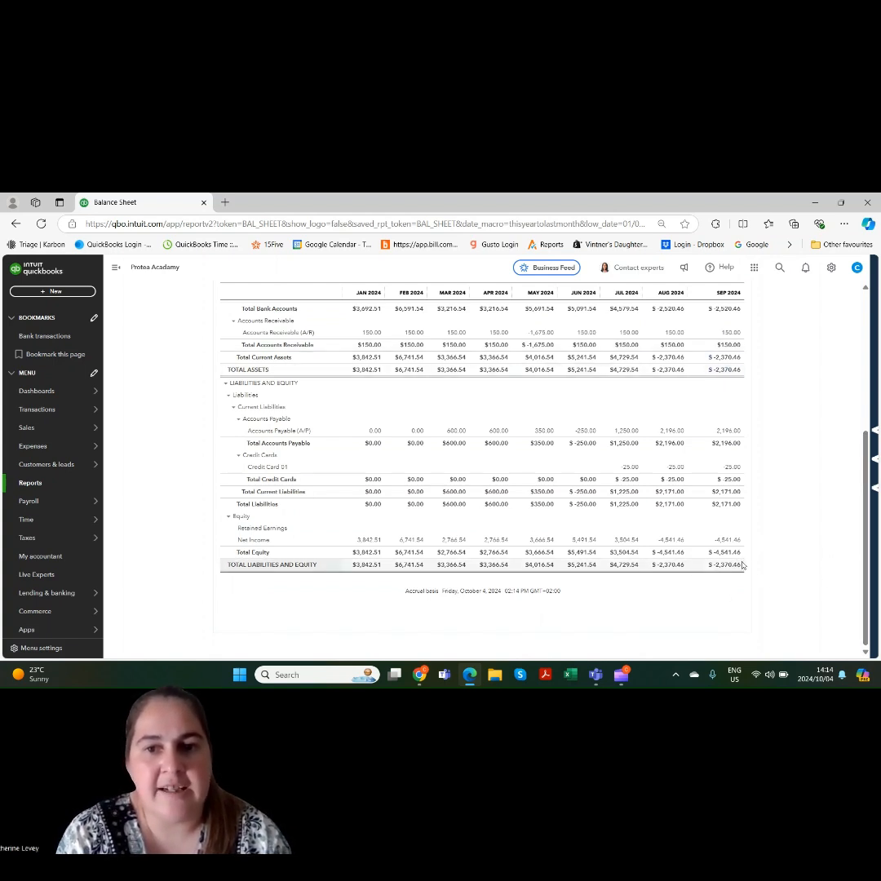
Look over the monthly balance sheet and switch the report to the modern view
left_click_drag(866, 559, 869, 461)
scroll(869, 461, "down", 1)
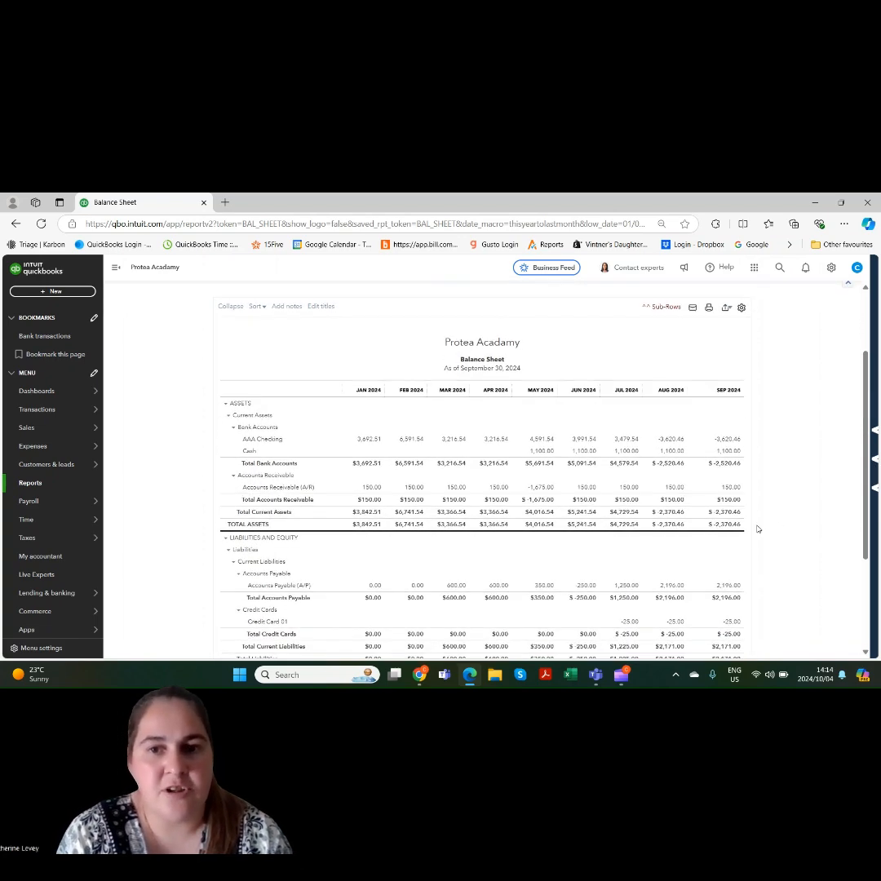
left_click_drag(867, 506, 859, 435)
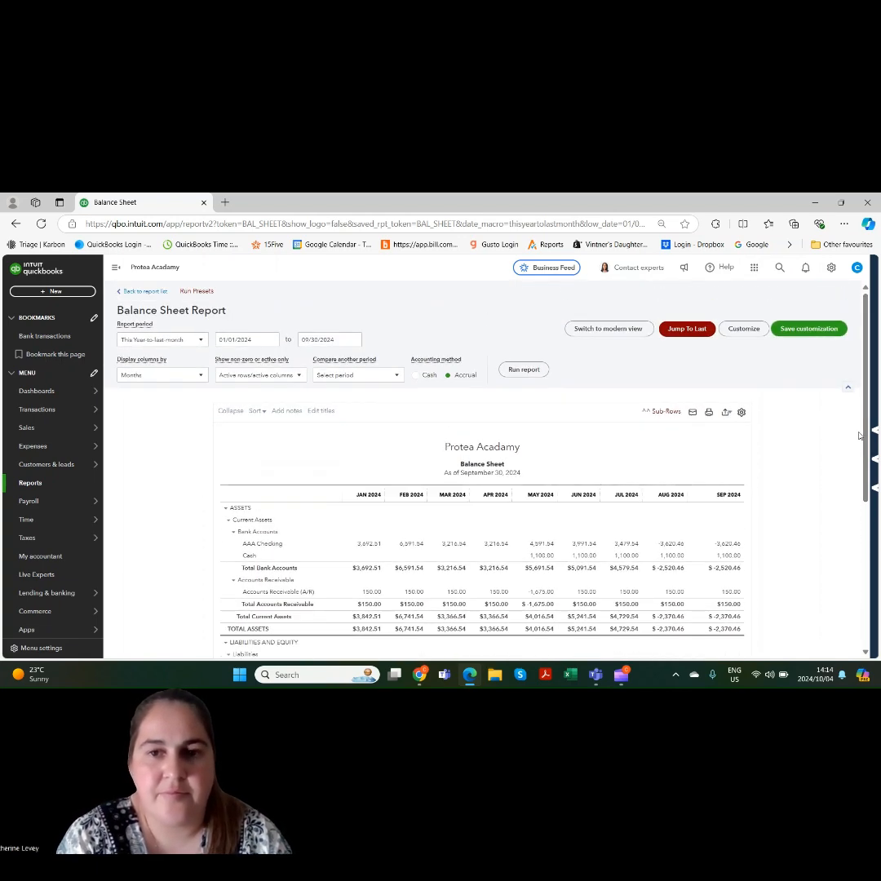
left_click(610, 329)
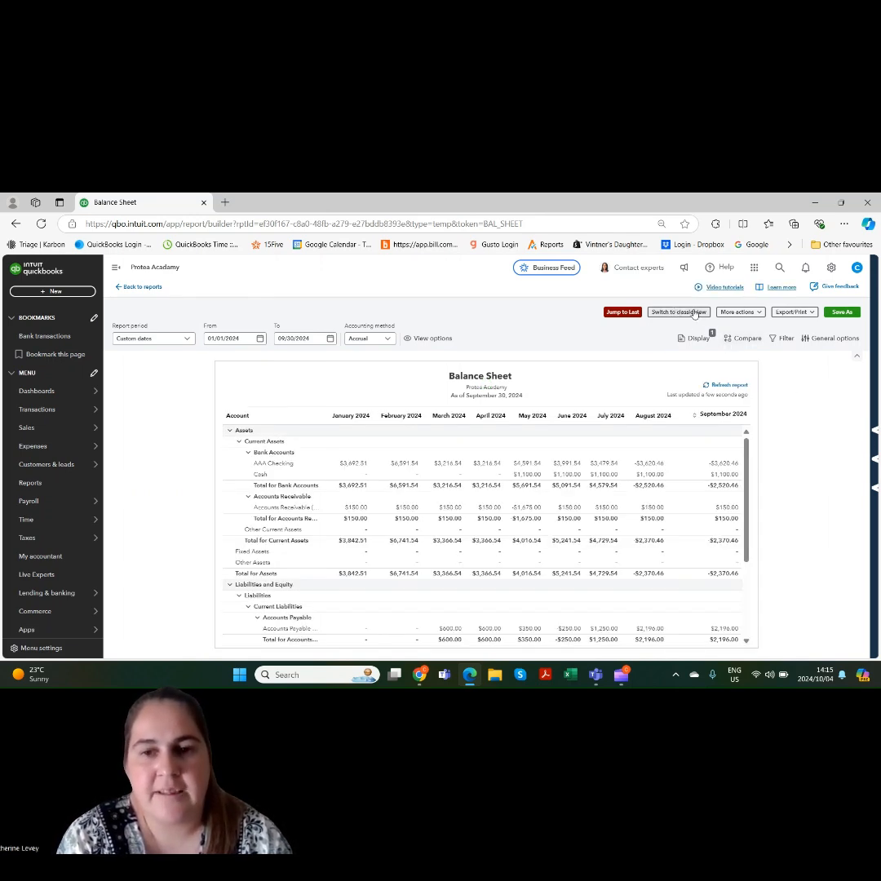
Examine the report's additional actions, its export and print choices, and the accounting method options
left_click(759, 313)
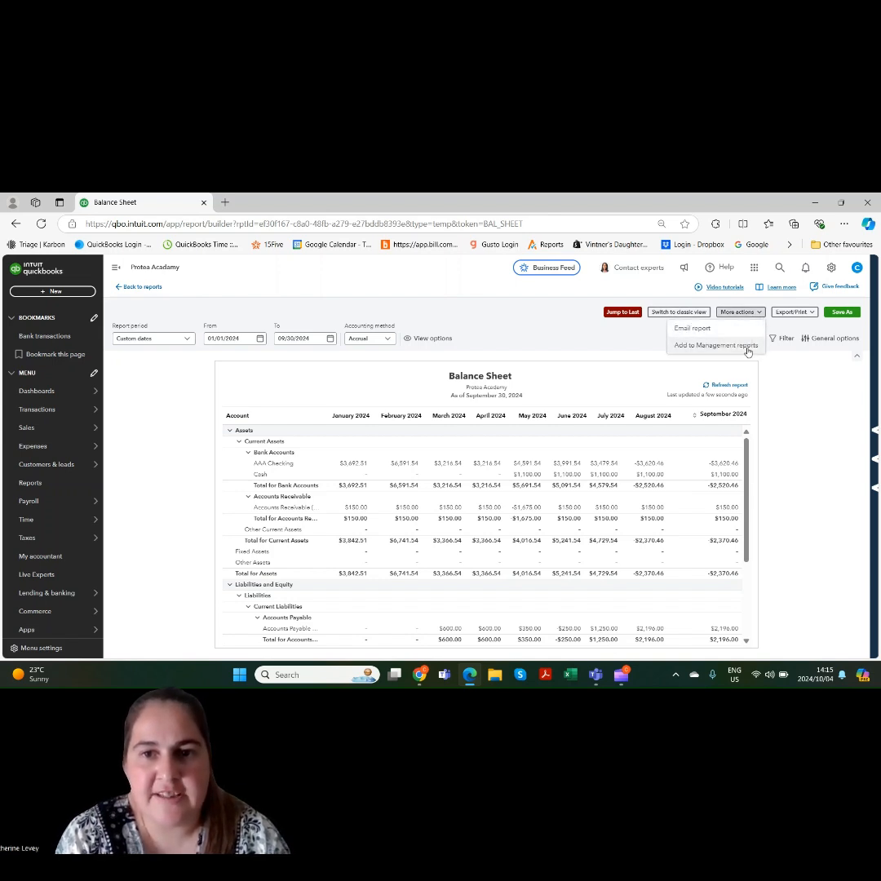
left_click(803, 313)
left_click(796, 312)
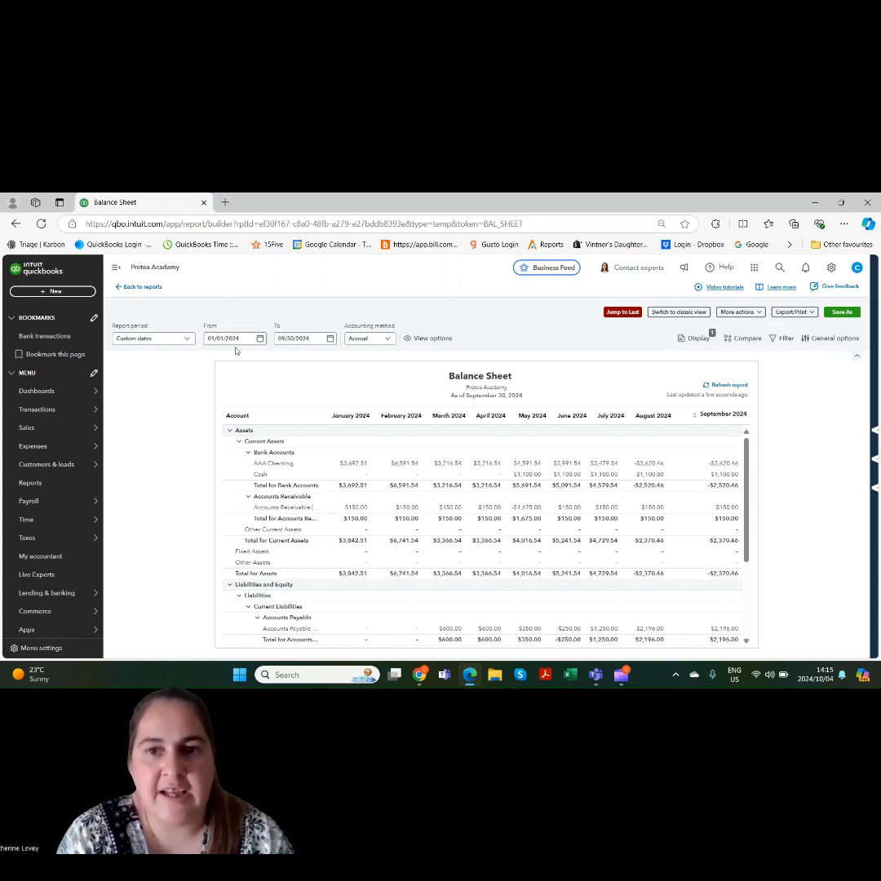
left_click(369, 339)
left_click(372, 341)
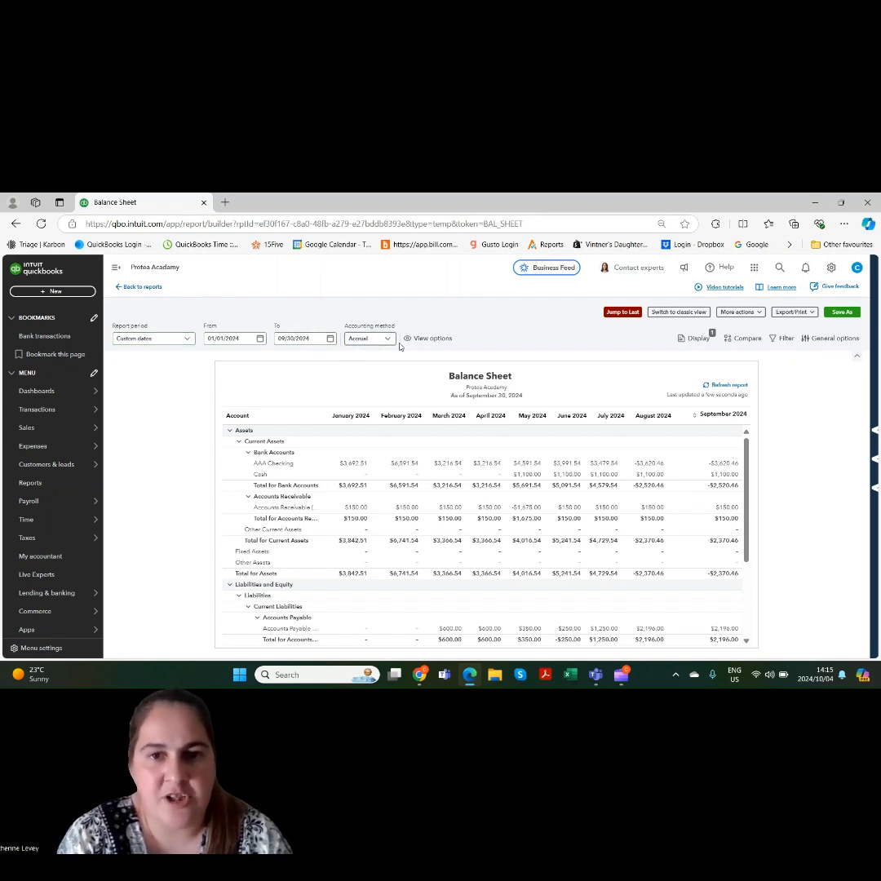
Try the normal view on the balance sheet and return it to the compact view
left_click(408, 339)
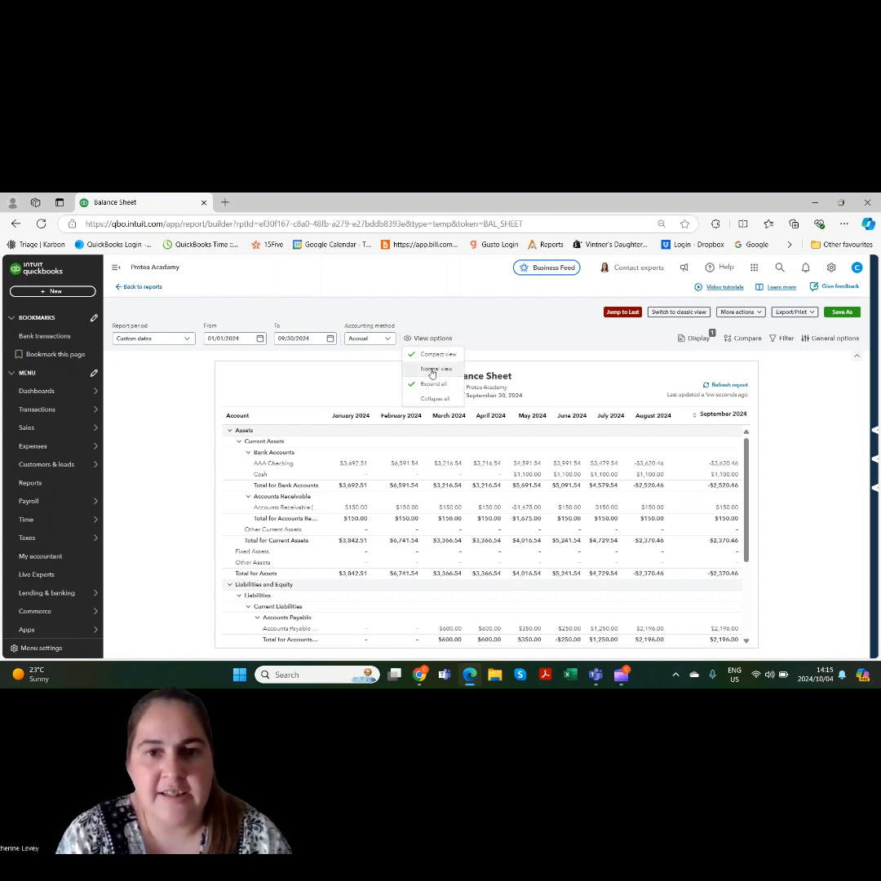
left_click(433, 371)
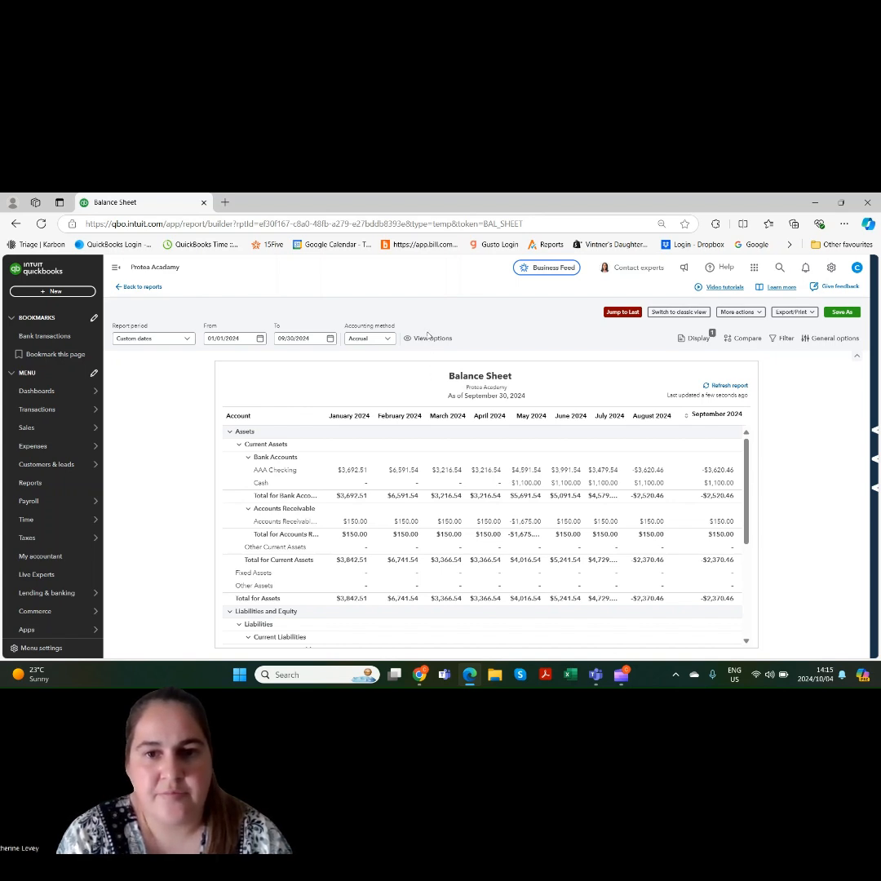
left_click(429, 338)
left_click(429, 356)
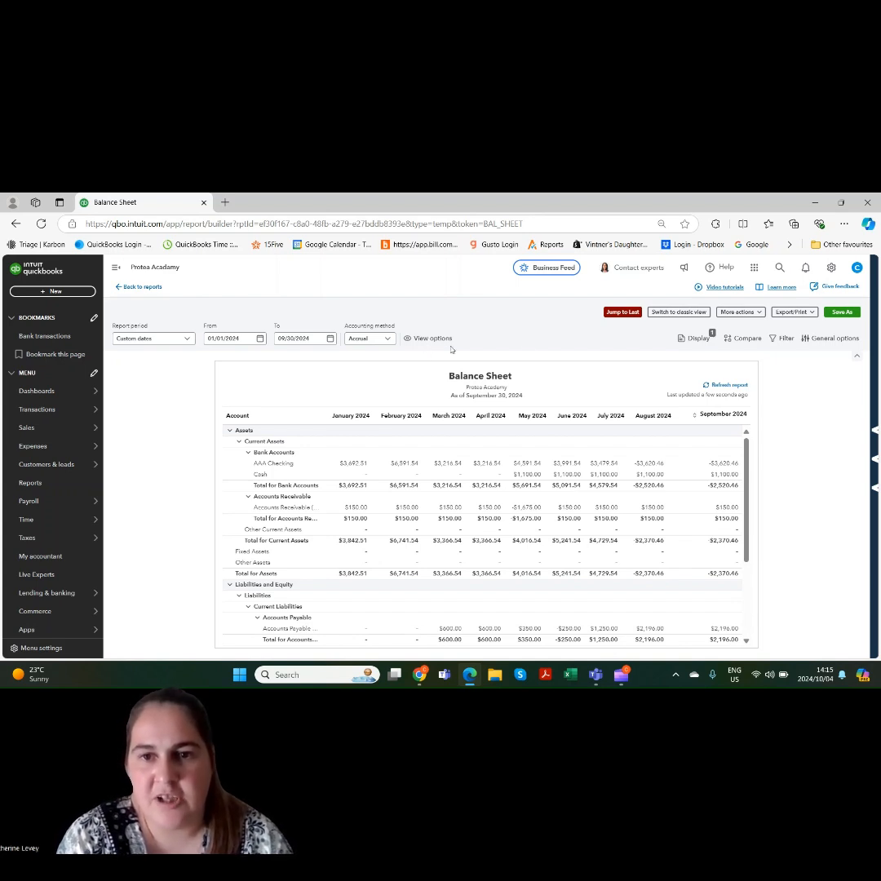
Examine the choices for displaying columns, comparing time periods and filtering the balance sheet
left_click(694, 339)
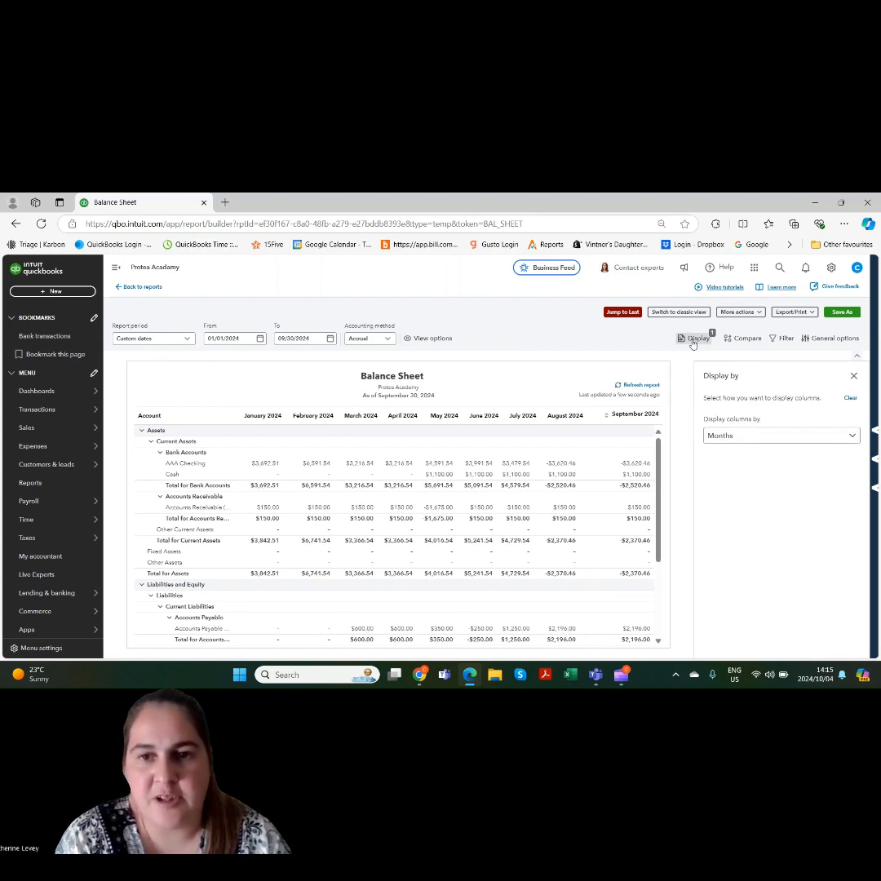
left_click(790, 437)
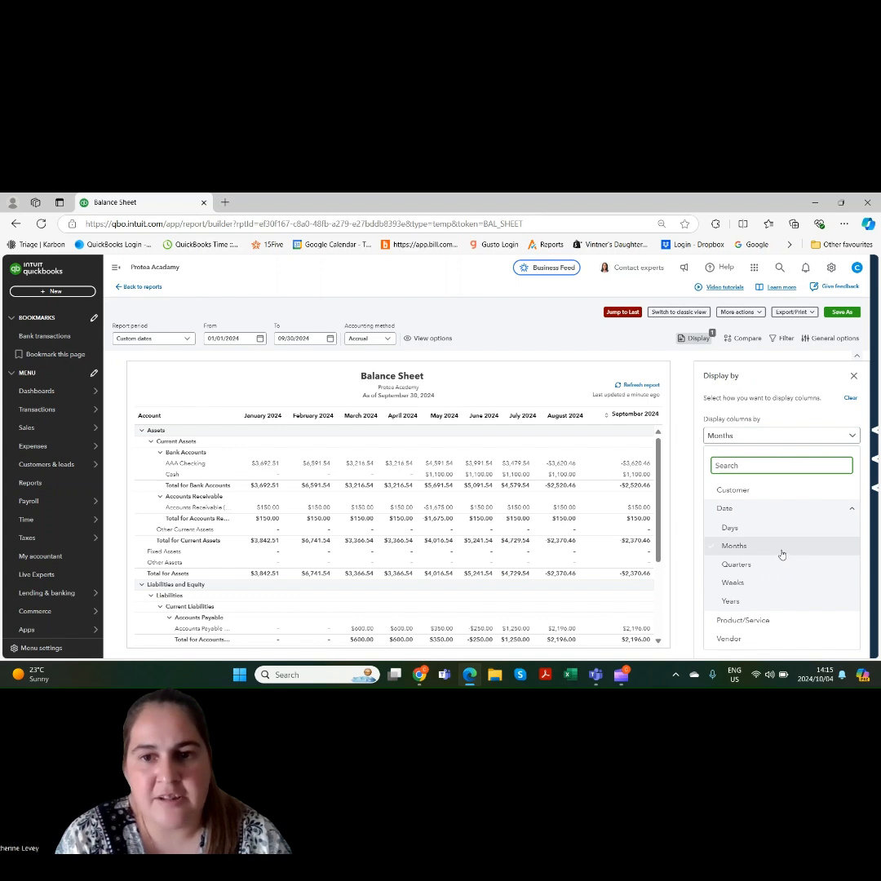
left_click(853, 375)
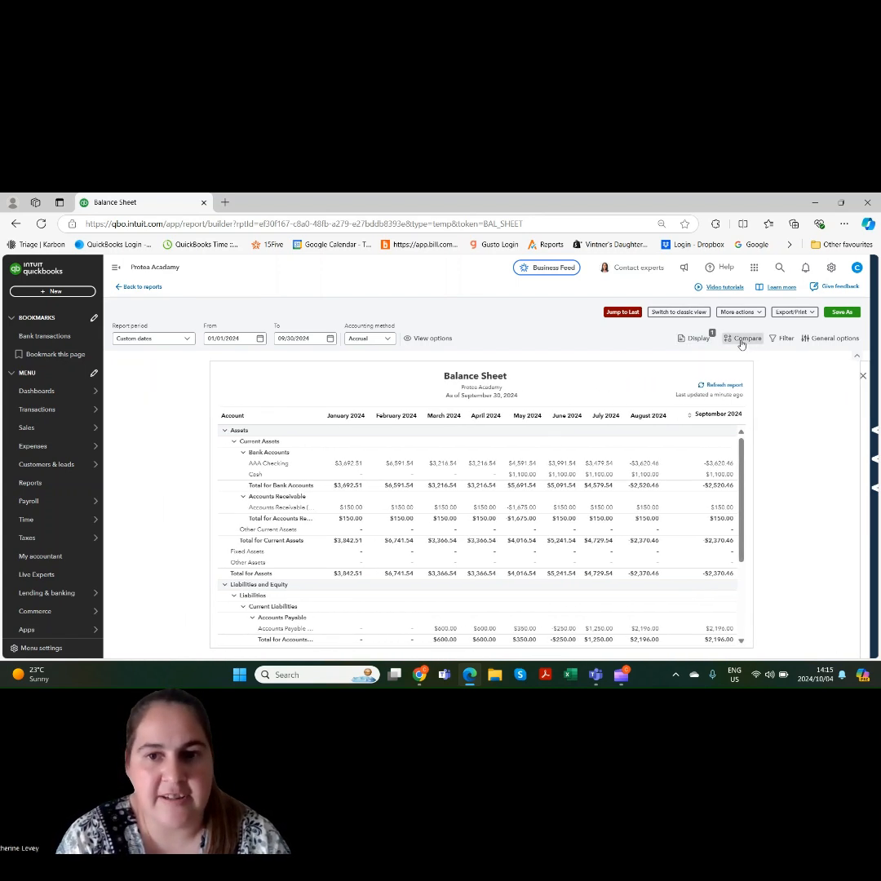
left_click(741, 341)
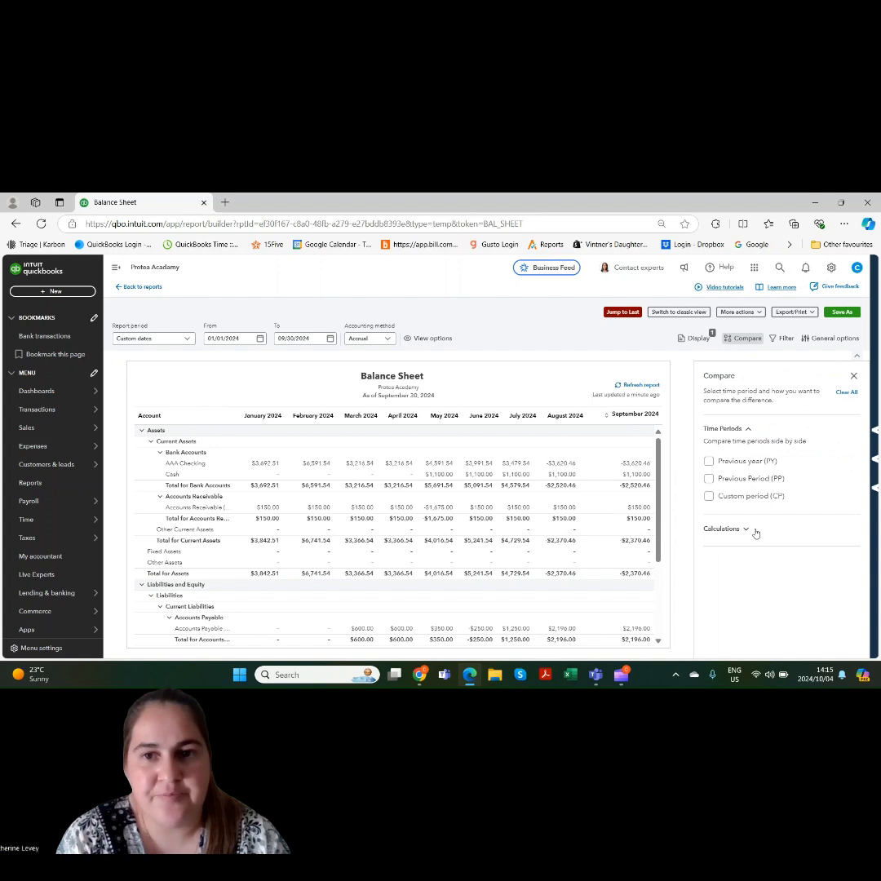
left_click(853, 376)
left_click(783, 338)
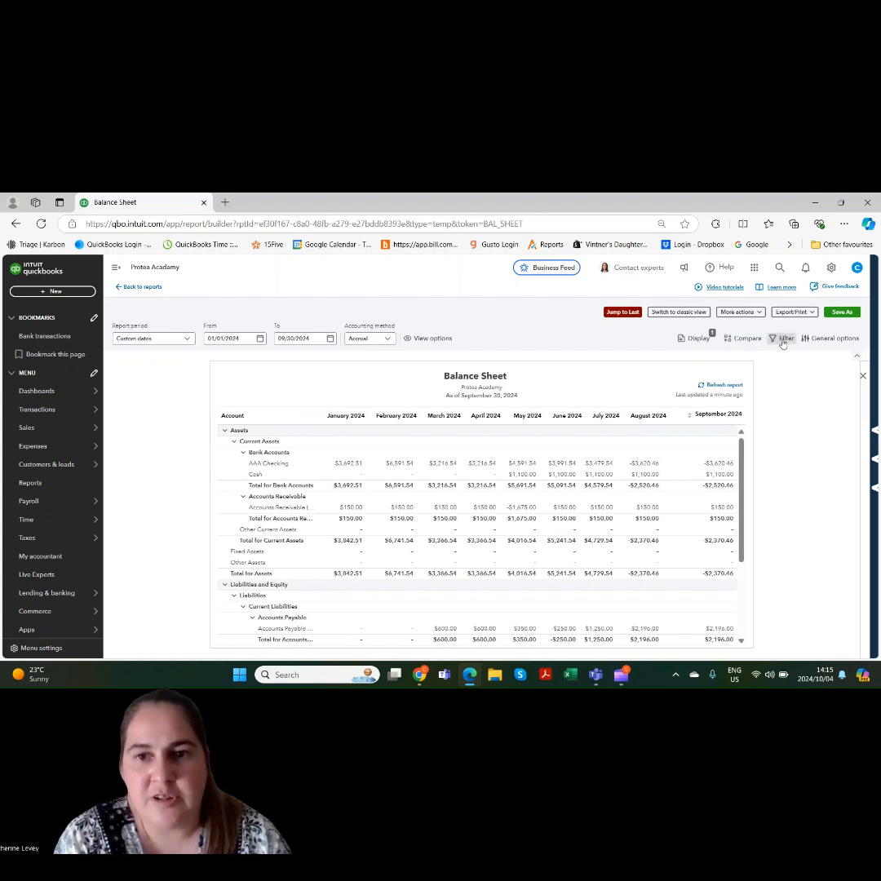
left_click(757, 420)
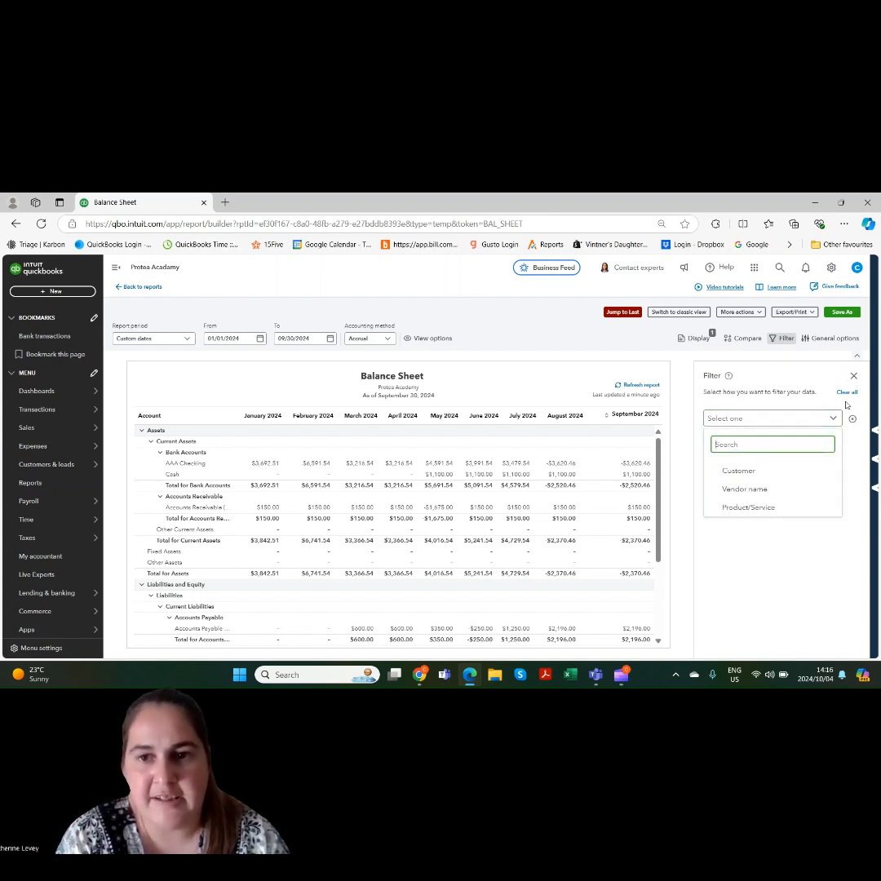
left_click(854, 376)
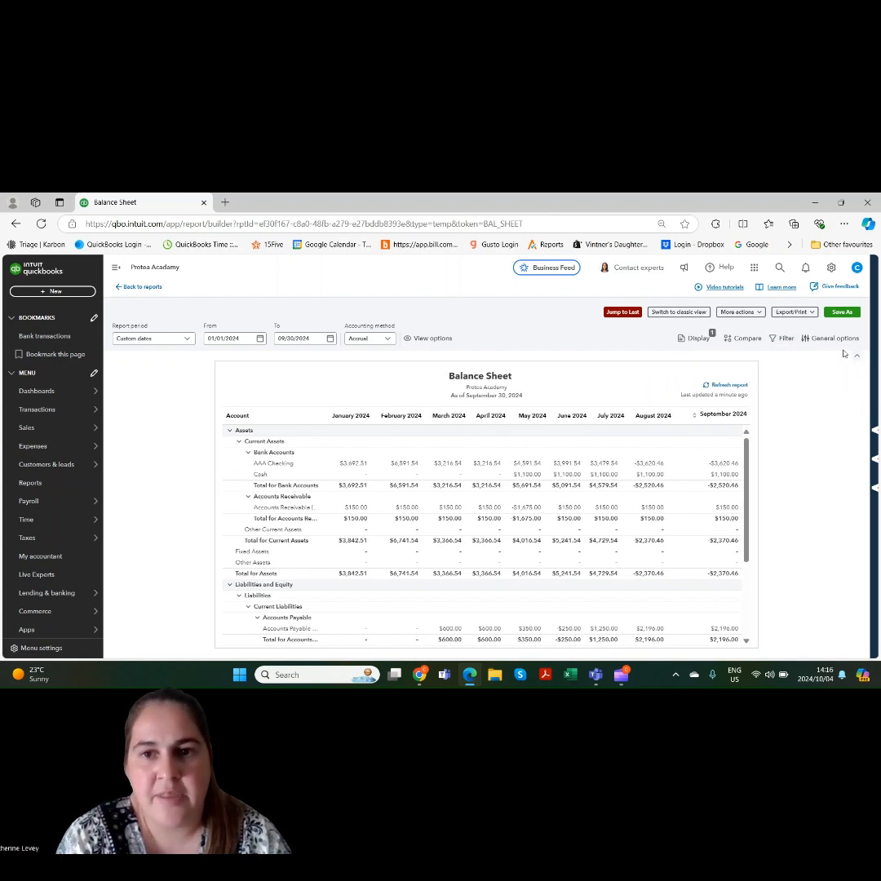
In the general options, try dividing amounts by 1000 and rounding to the nearest whole currency amount, clearing each option again
left_click(833, 339)
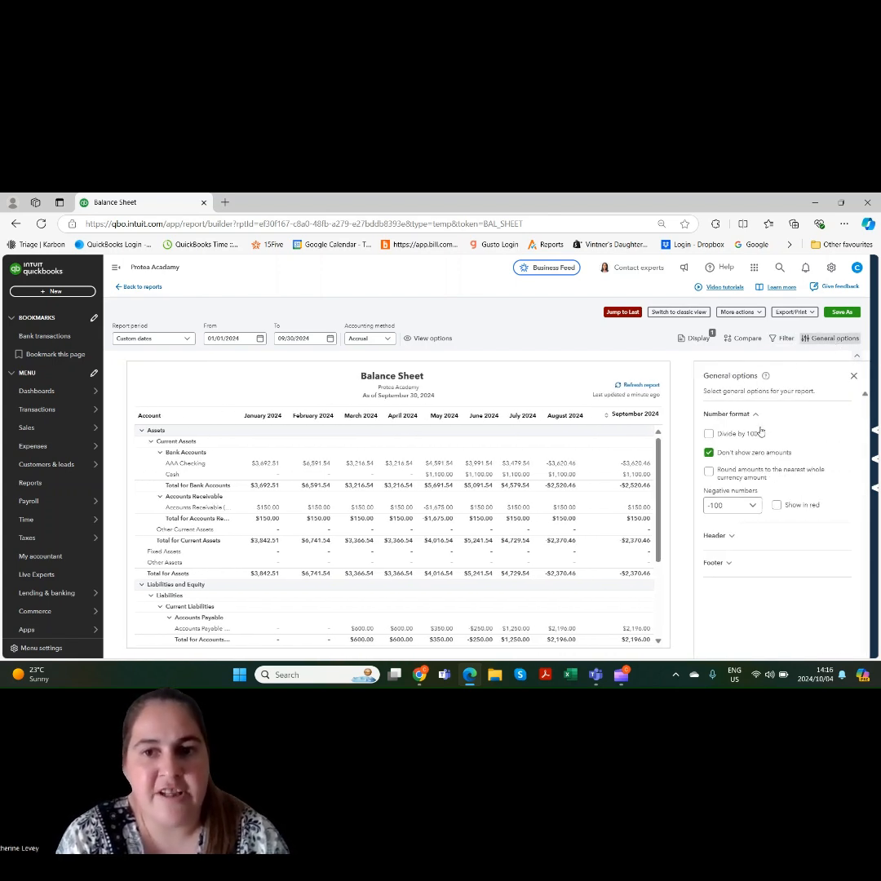
left_click(709, 434)
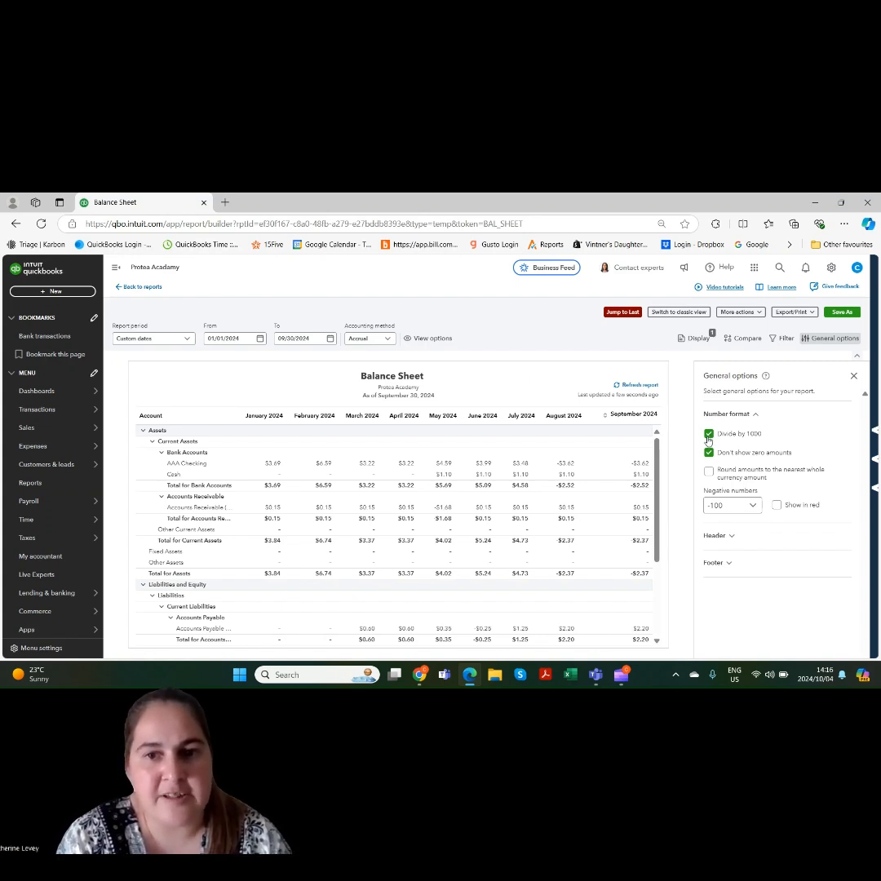
left_click(708, 435)
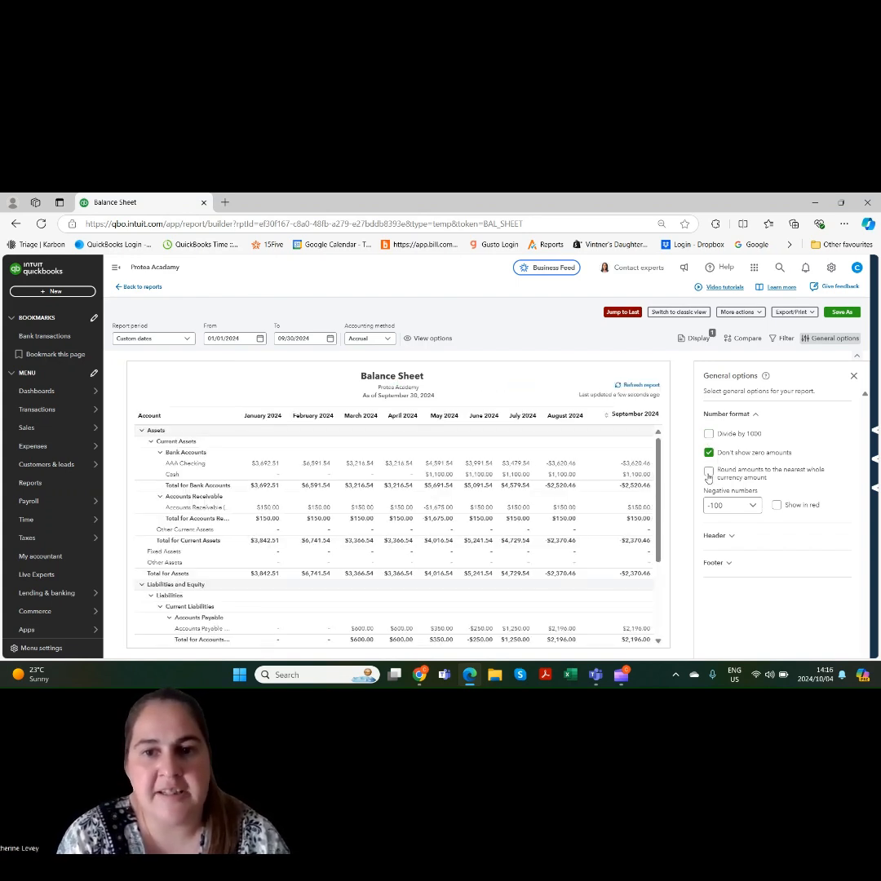
left_click(709, 472)
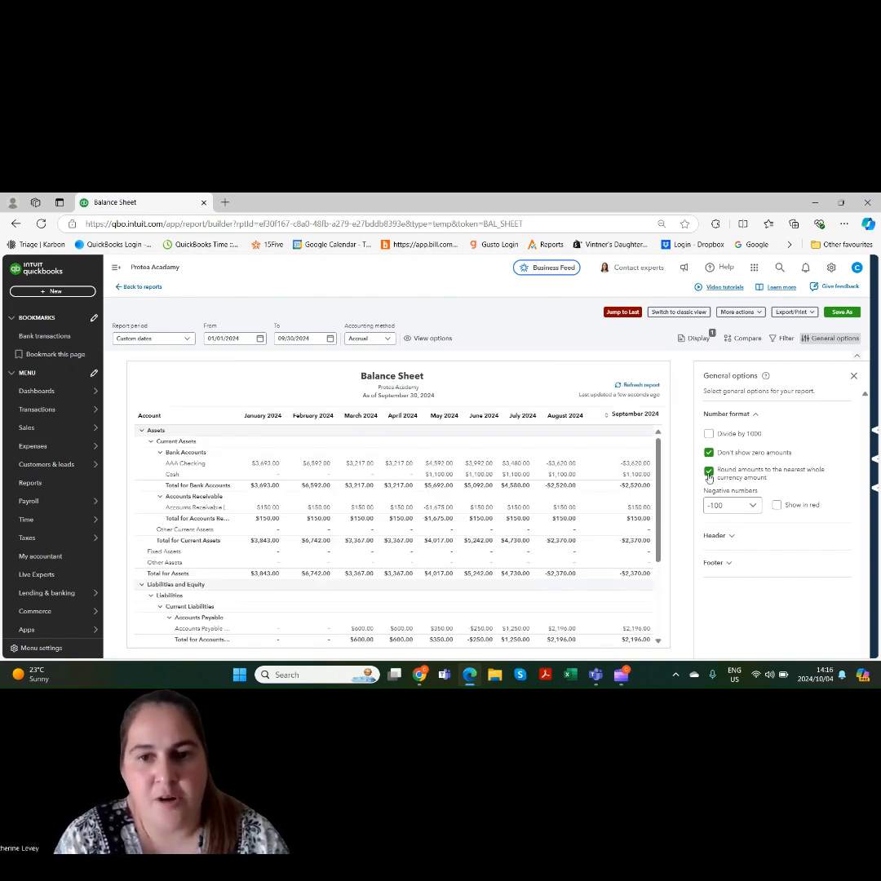
left_click(709, 472)
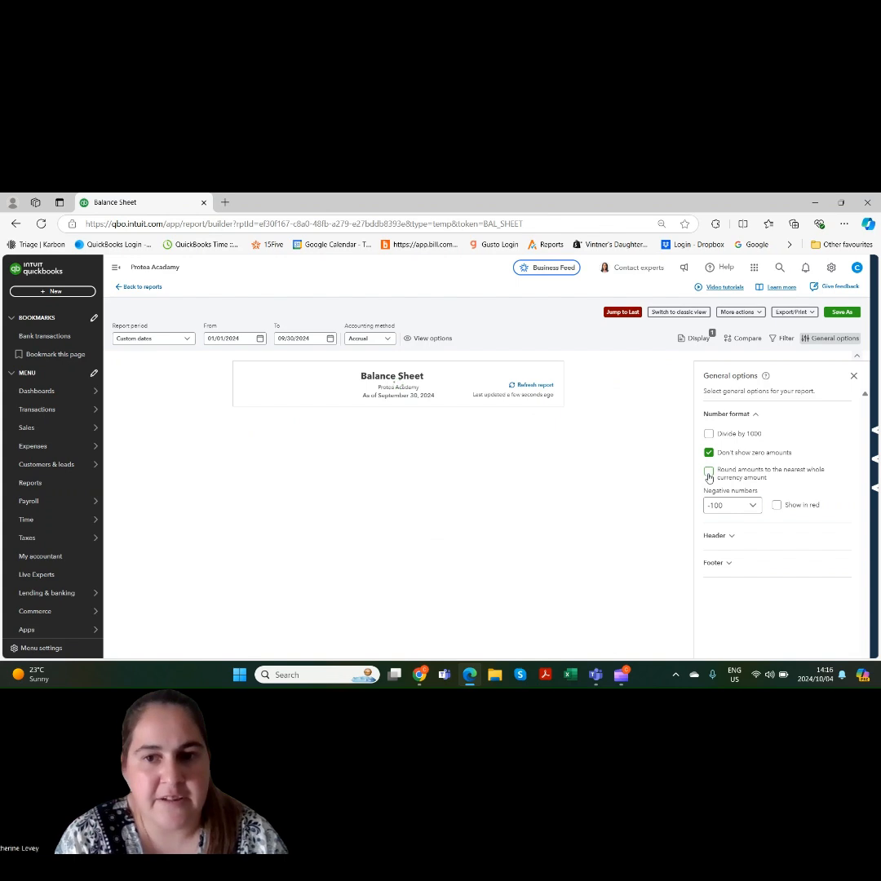
Format the report's negative numbers as (100) and show them in red
left_click(754, 507)
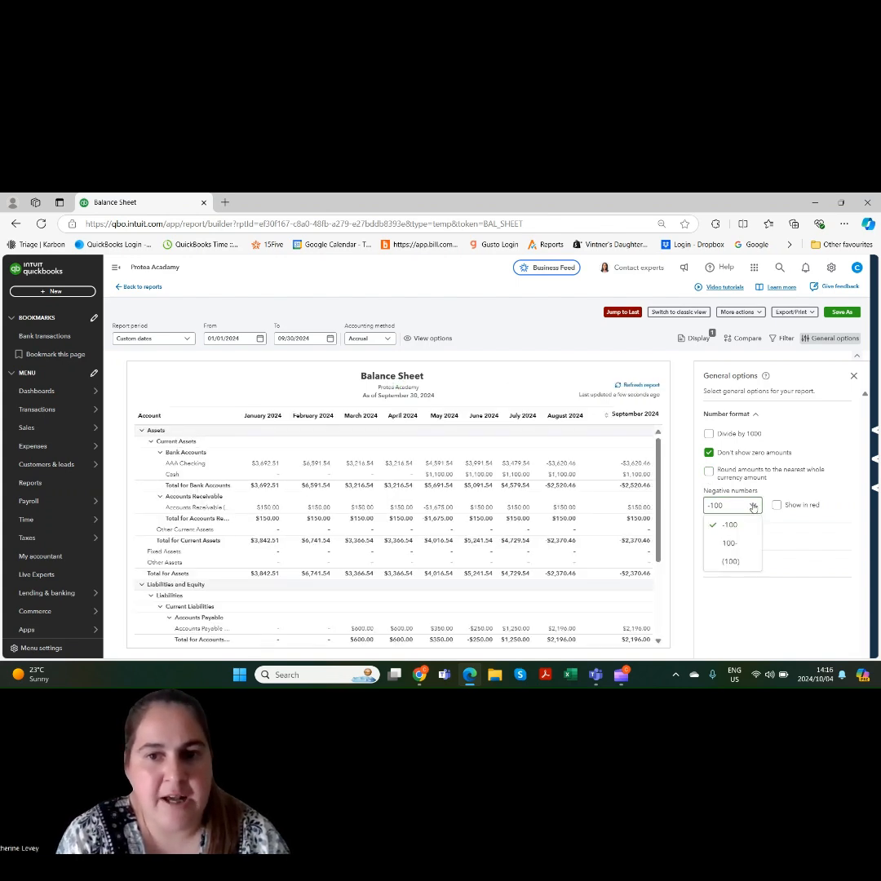
left_click(731, 561)
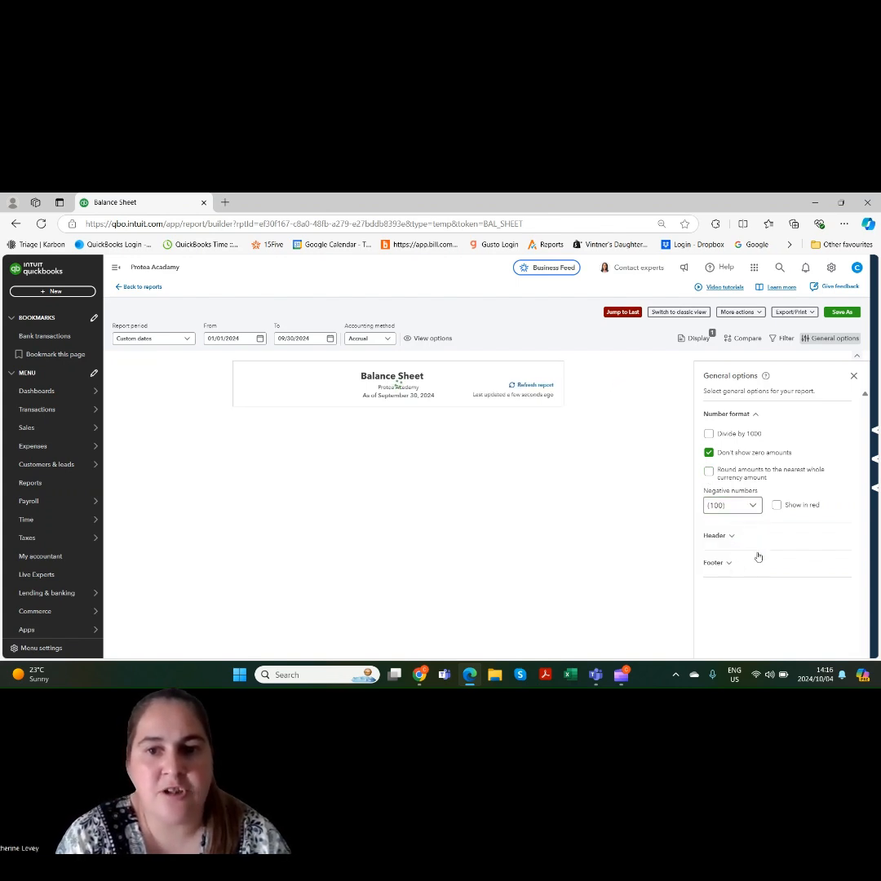
left_click(778, 506)
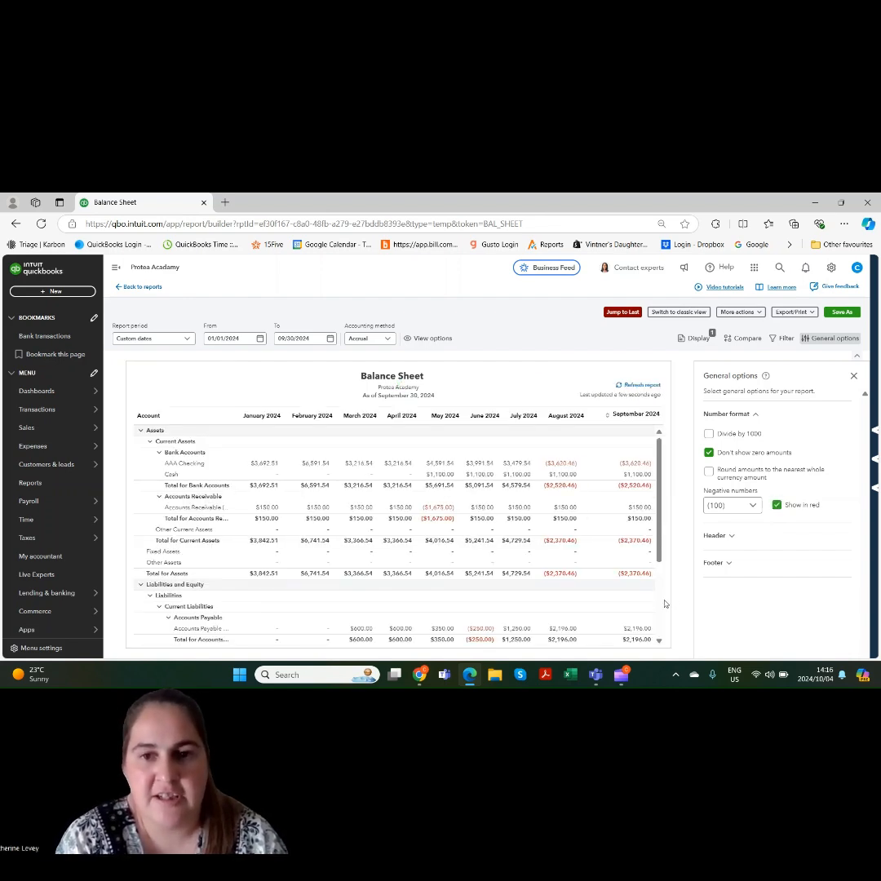
Set the balance sheet's header alignment to Right
left_click(733, 535)
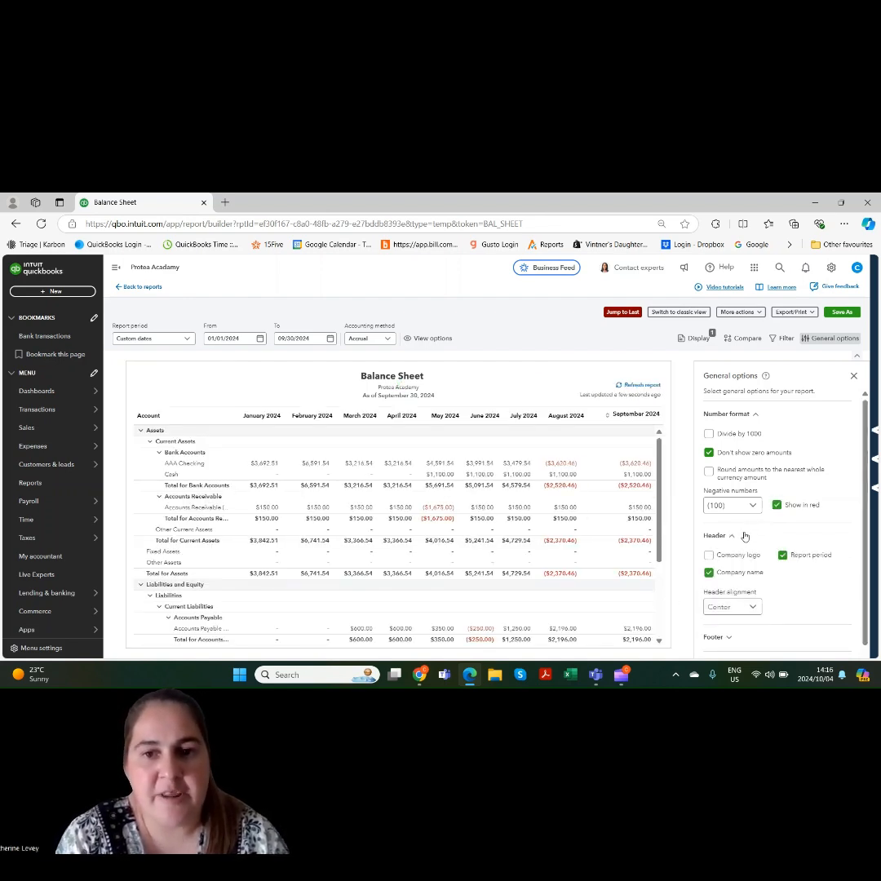
left_click(727, 609)
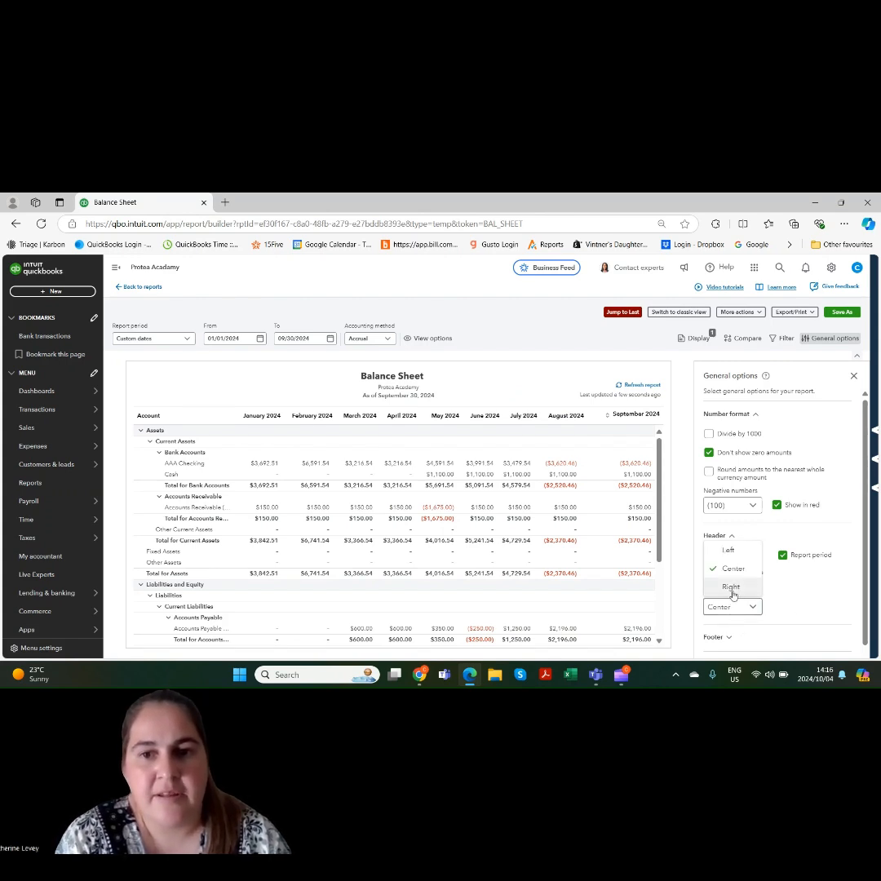
left_click(733, 588)
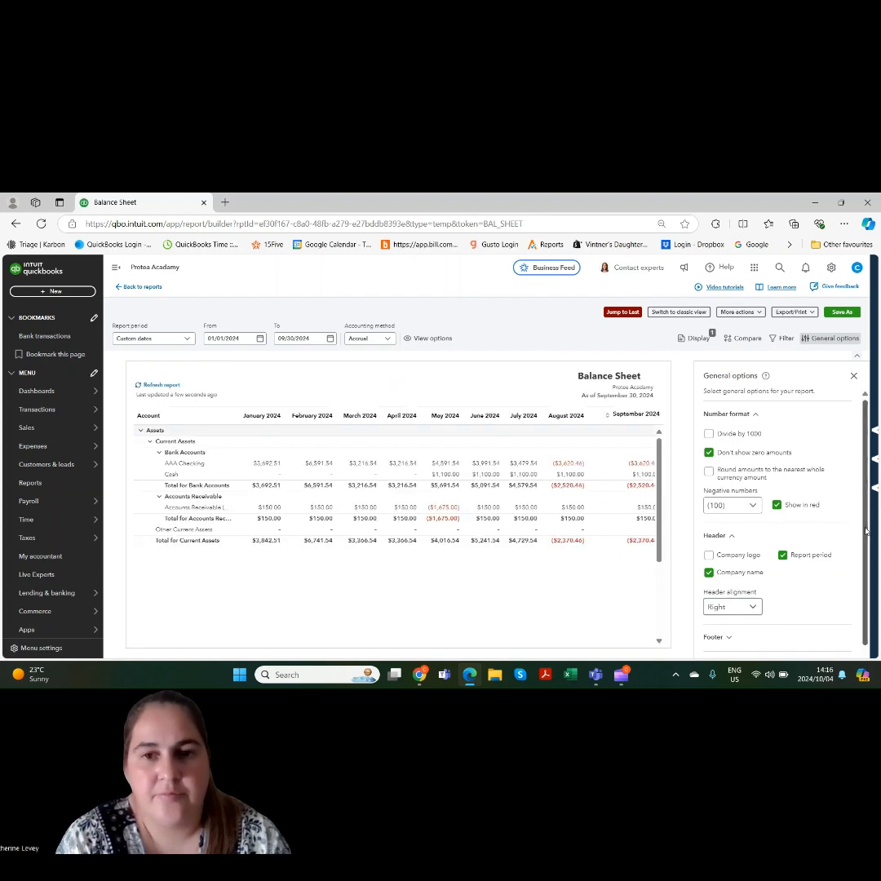
Set the balance sheet's footer alignment to Left and close the general options
left_click(729, 626)
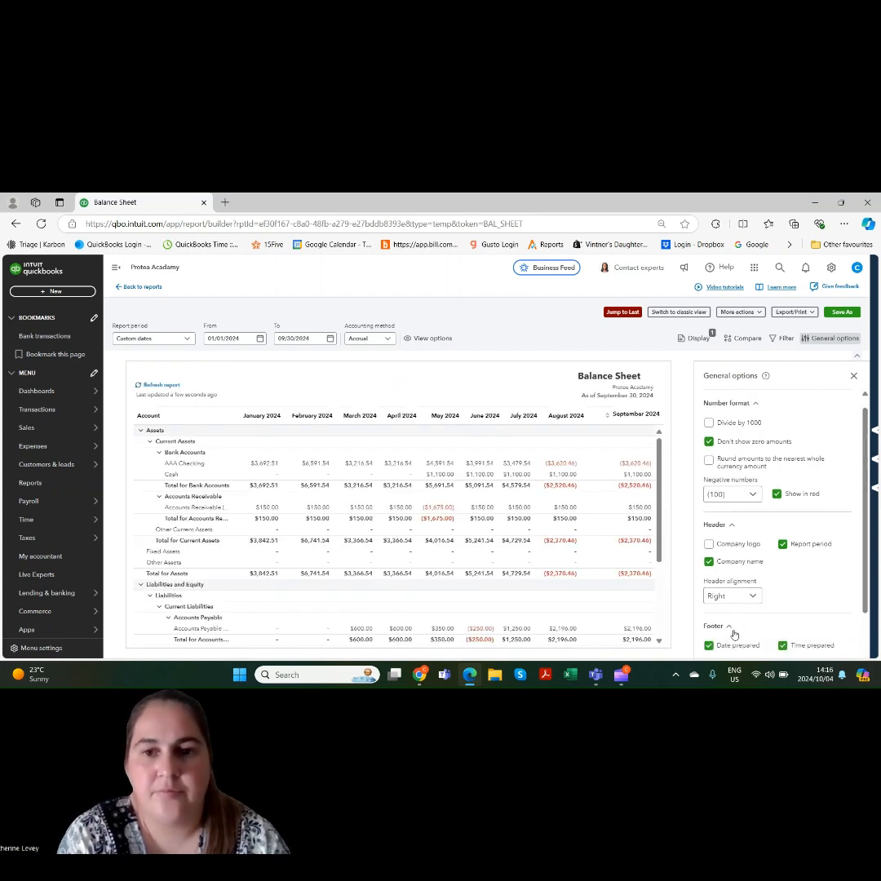
scroll(861, 600, "down", 1)
scroll(860, 599, "down", 1)
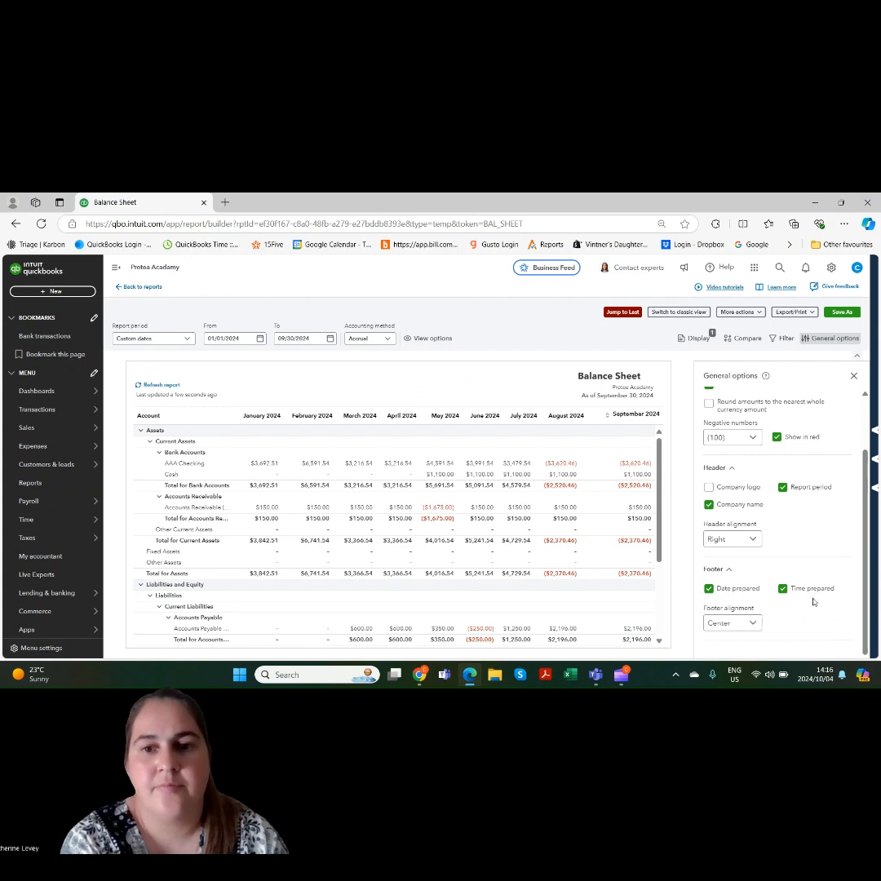
left_click(746, 627)
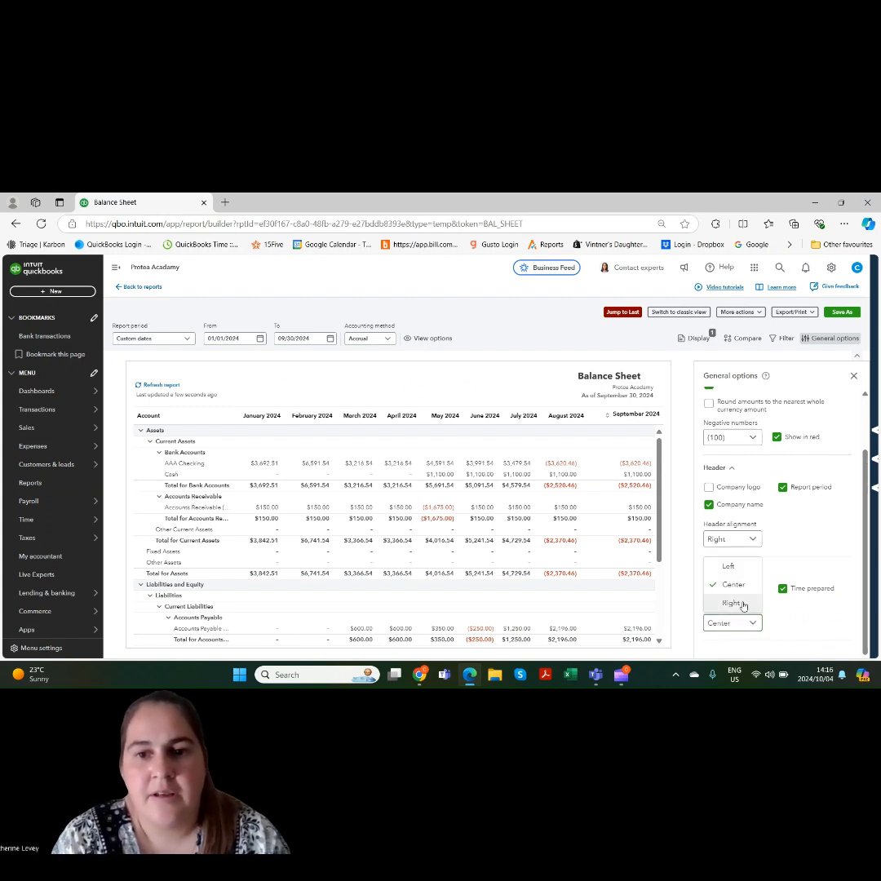
left_click(734, 567)
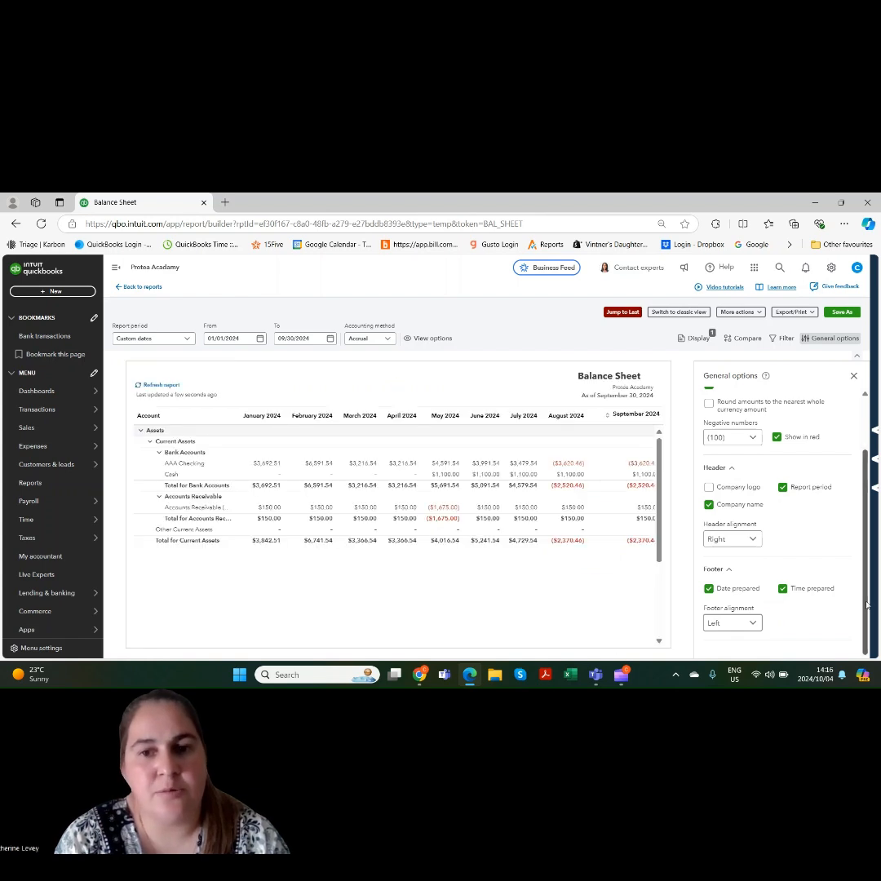
scroll(732, 423, "up", 1)
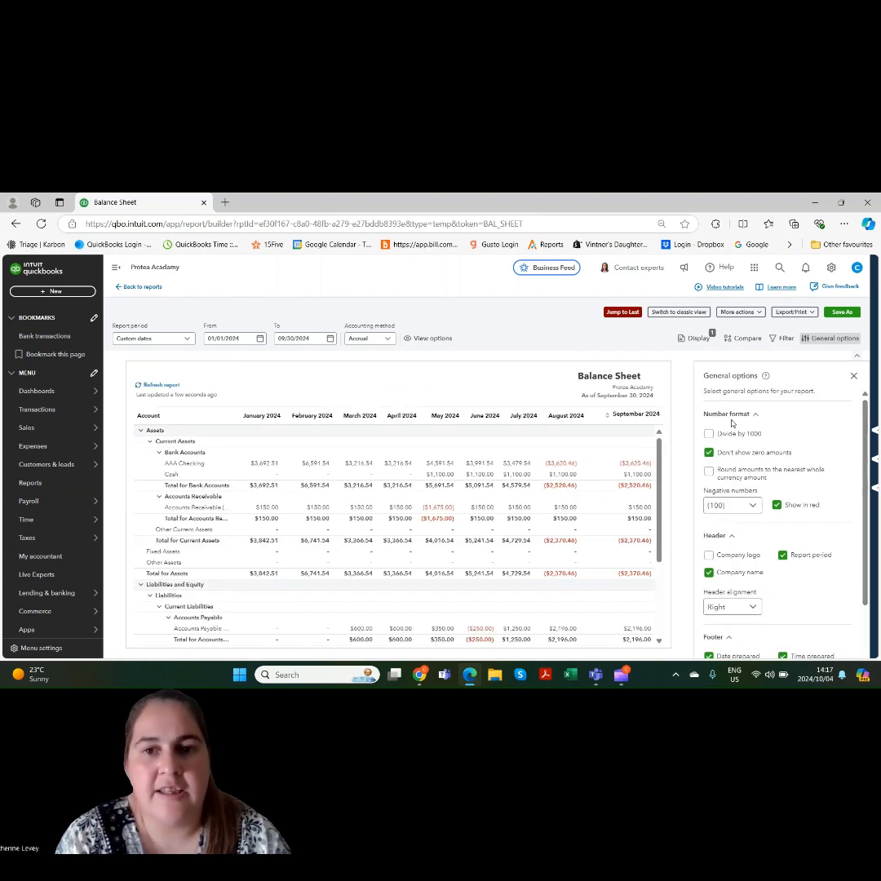
left_click(853, 376)
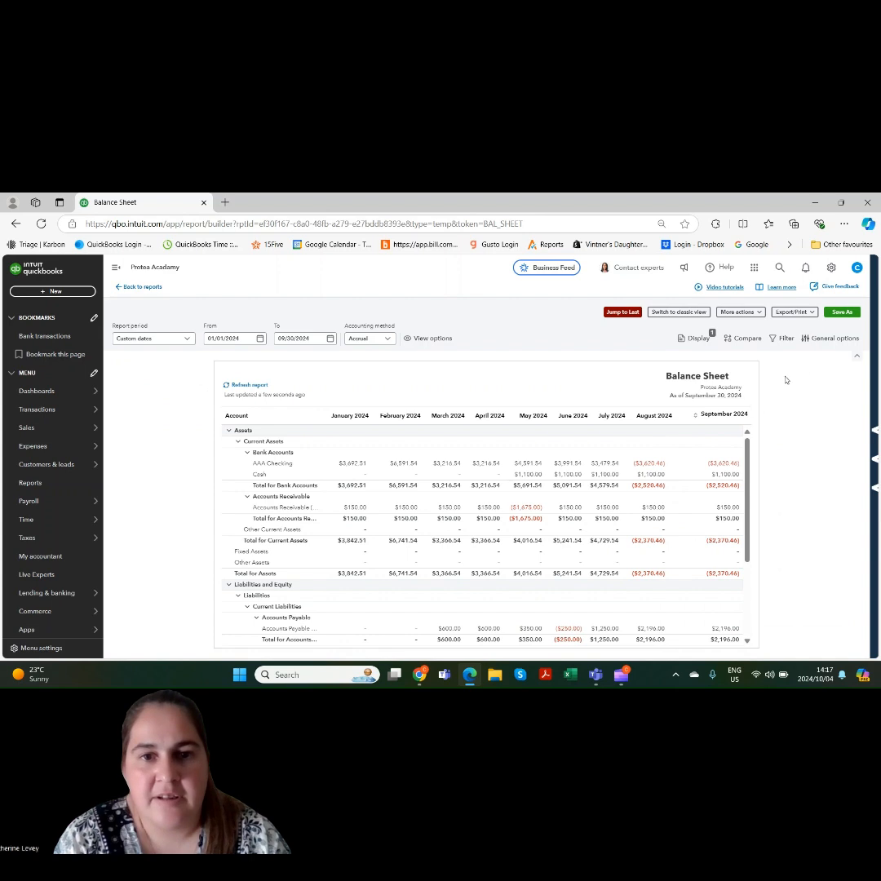
Examine the report's additional actions and the name, sharing and group options for saving it as a new report, without saving
left_click(740, 312)
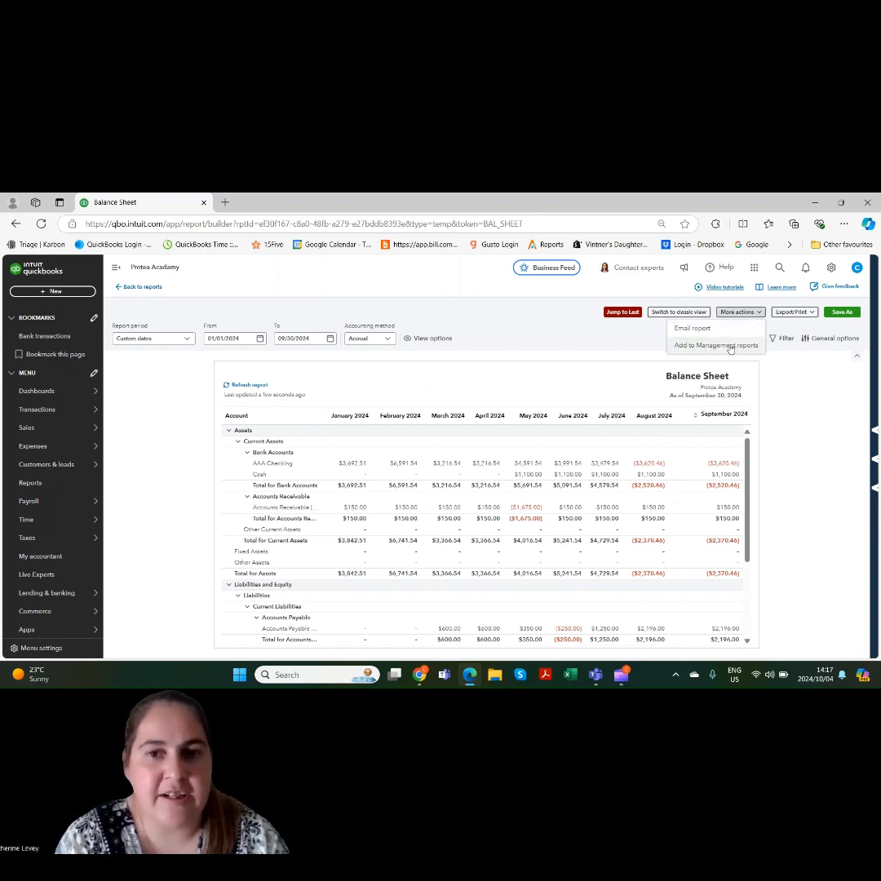
left_click(771, 381)
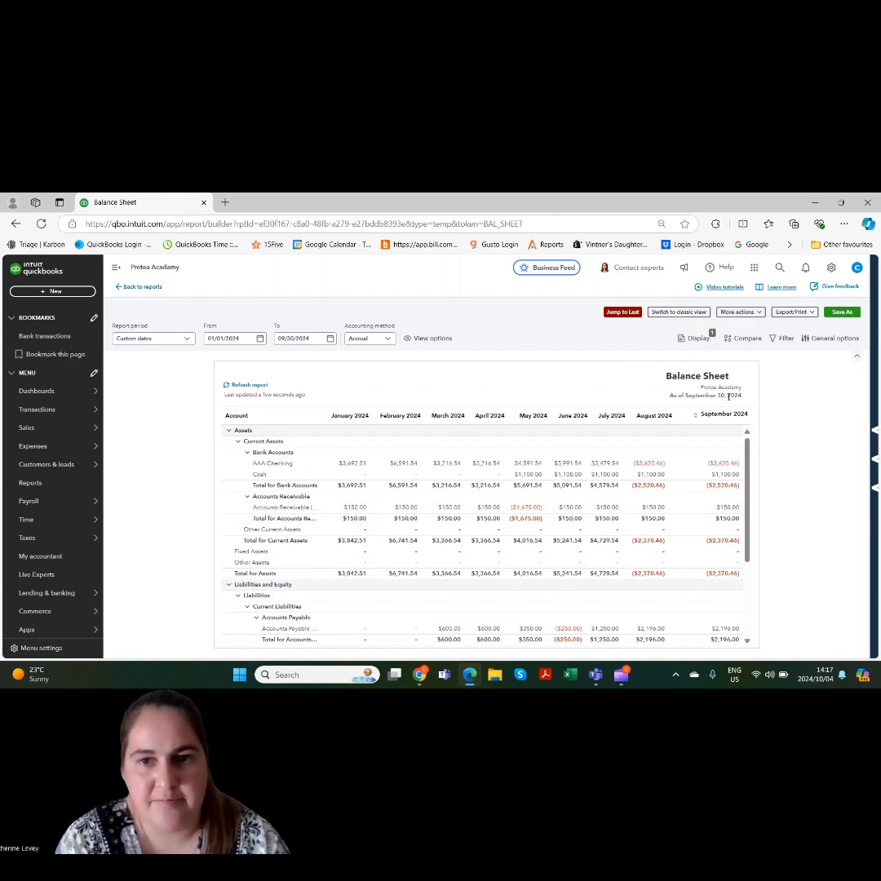
left_click(834, 314)
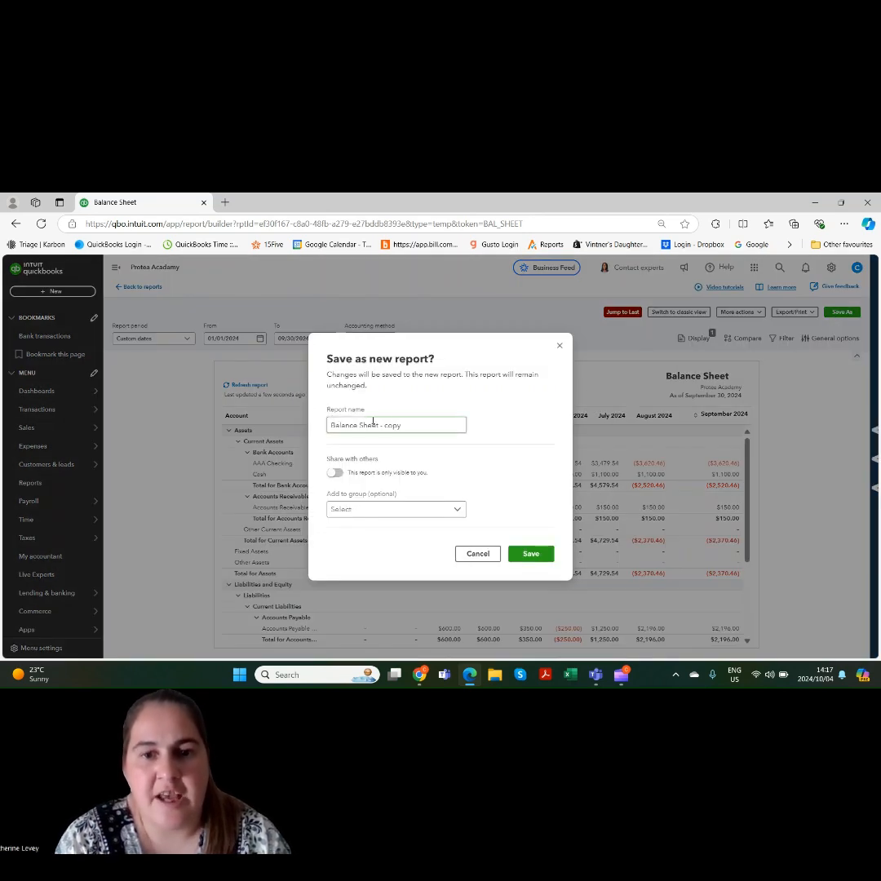
left_click(418, 425)
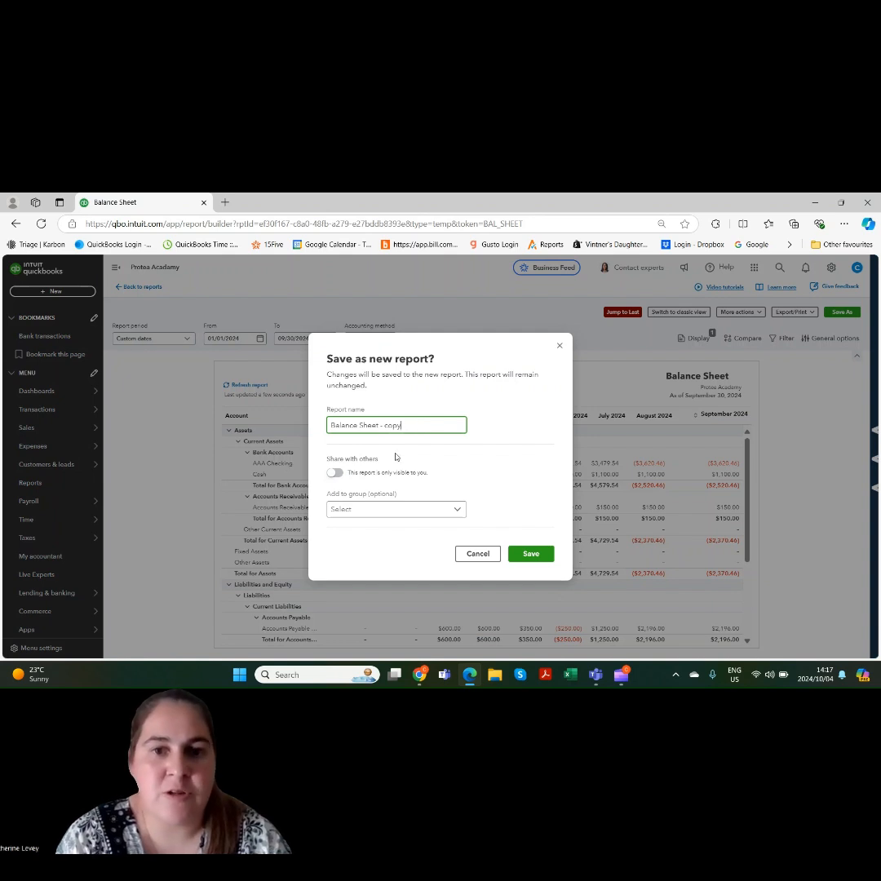
left_click(335, 473)
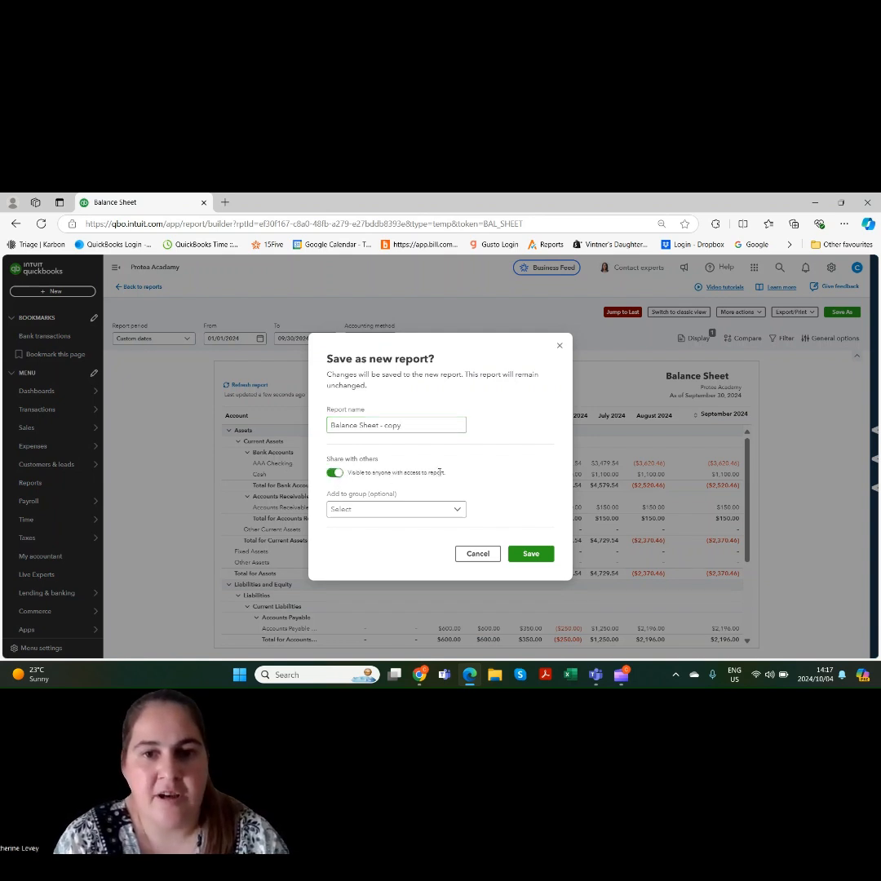
left_click(432, 512)
left_click(456, 507)
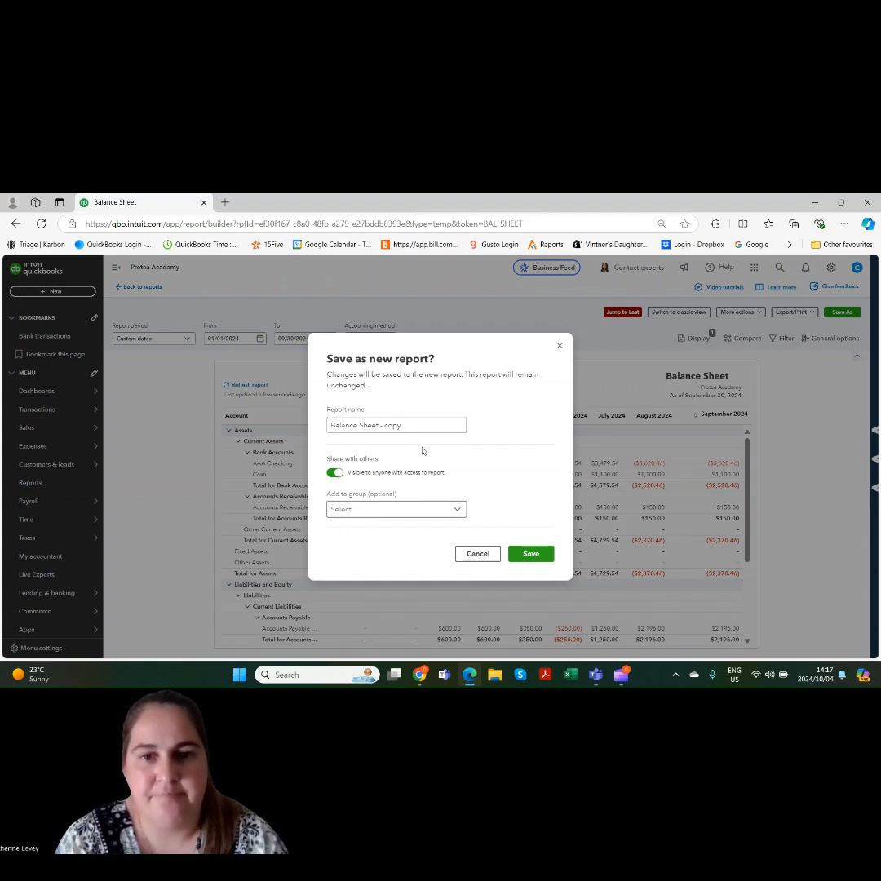
left_click(491, 556)
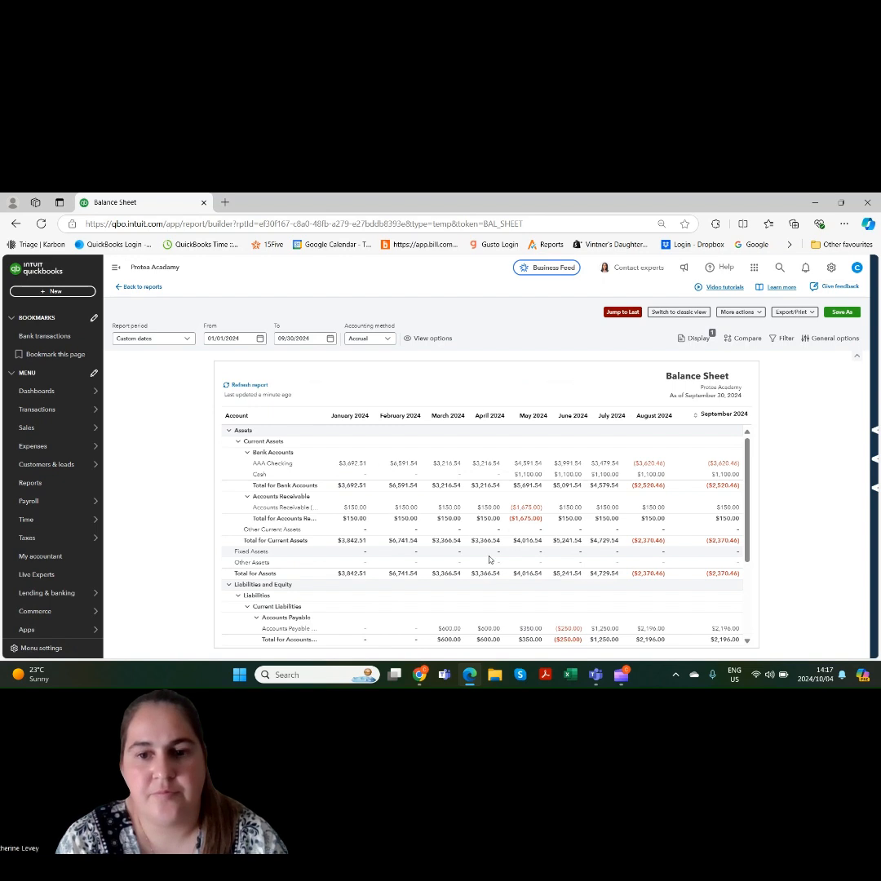
Refresh the balance sheet and check its last-updated note and the footer at the end of the report
left_click(250, 386)
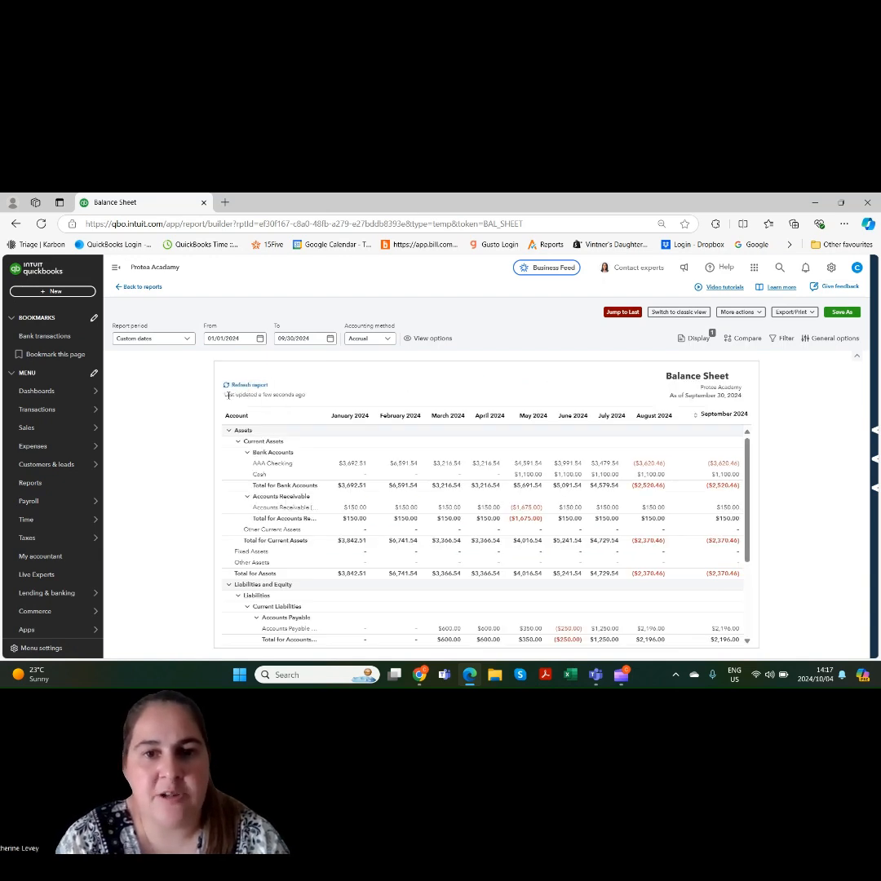
left_click_drag(226, 394, 310, 398)
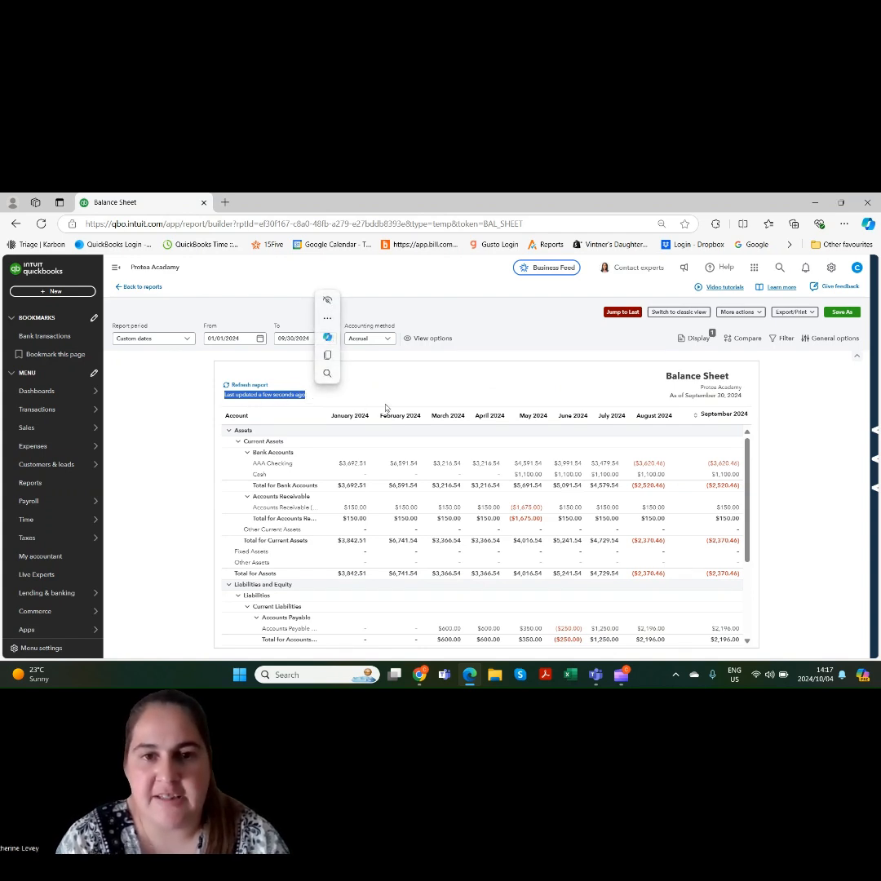
left_click(380, 395)
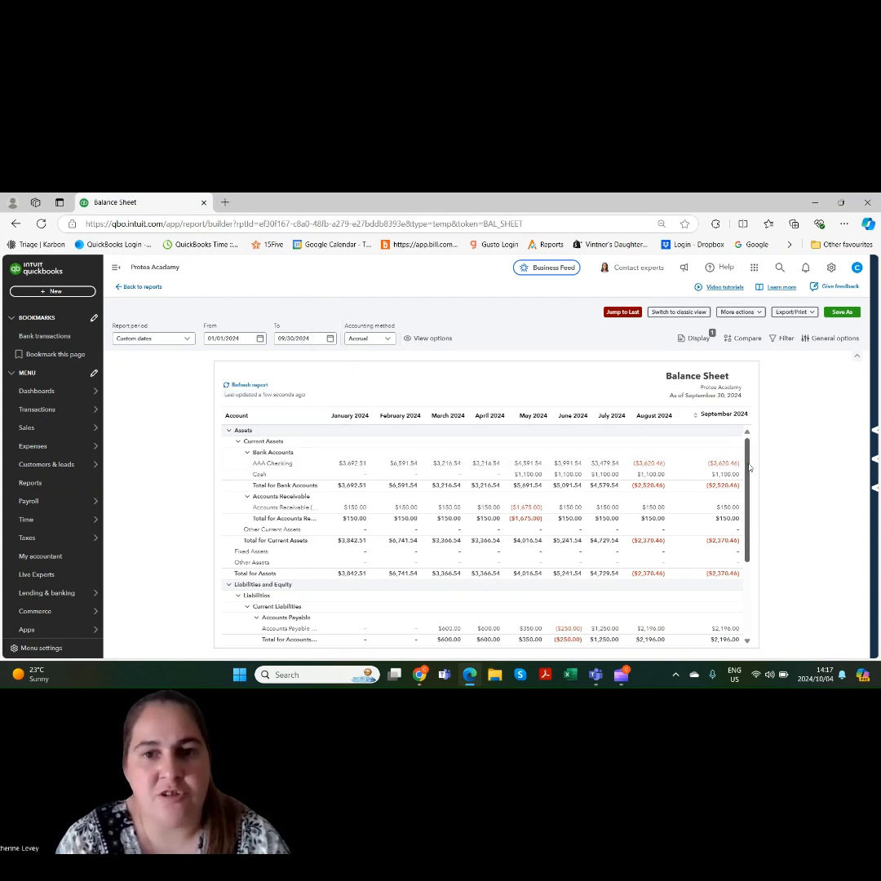
scroll(750, 468, "down", 3)
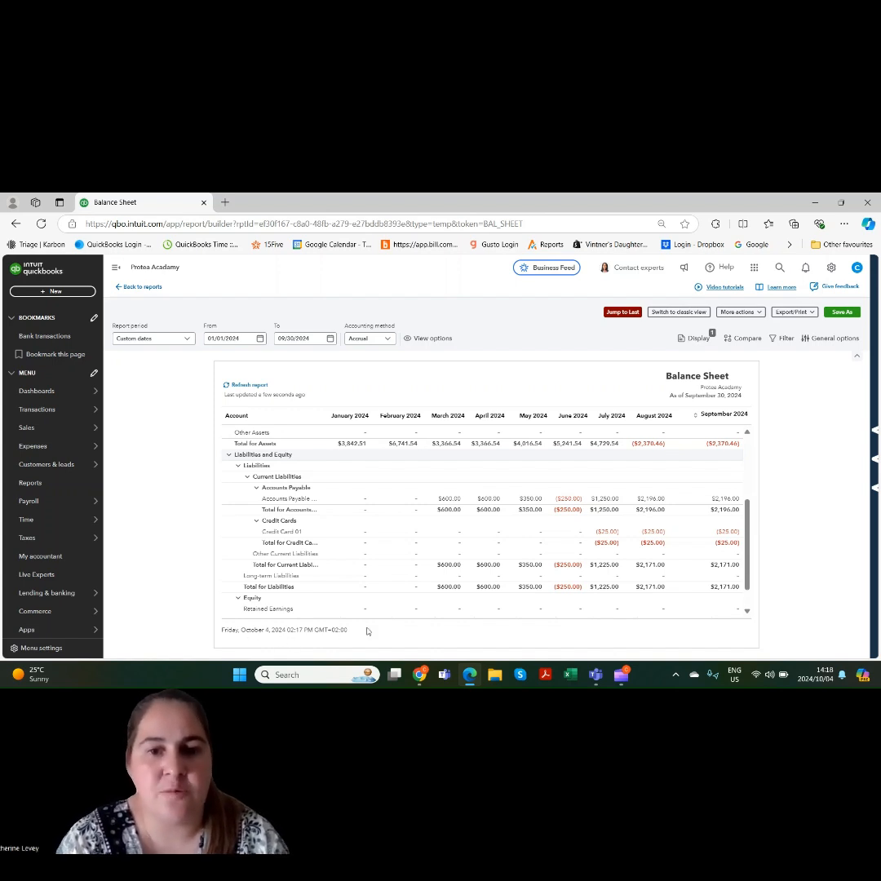
Search the reports list for "balance sheet" and open the Balance Sheet Detail report
left_click(70, 486)
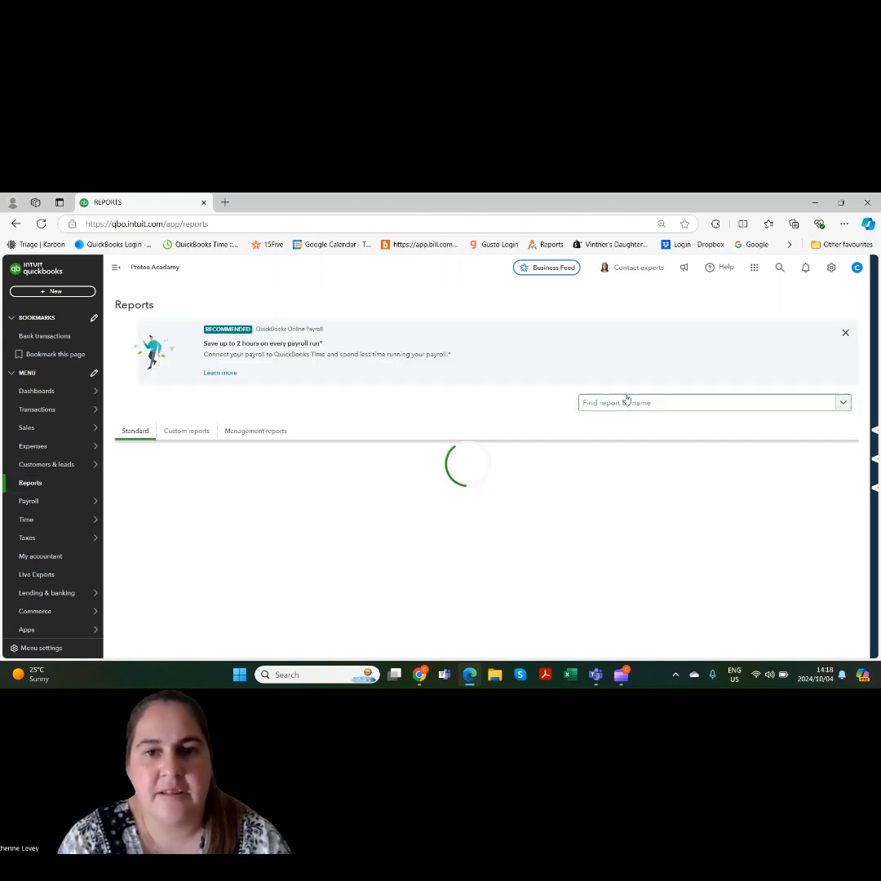
left_click(627, 404)
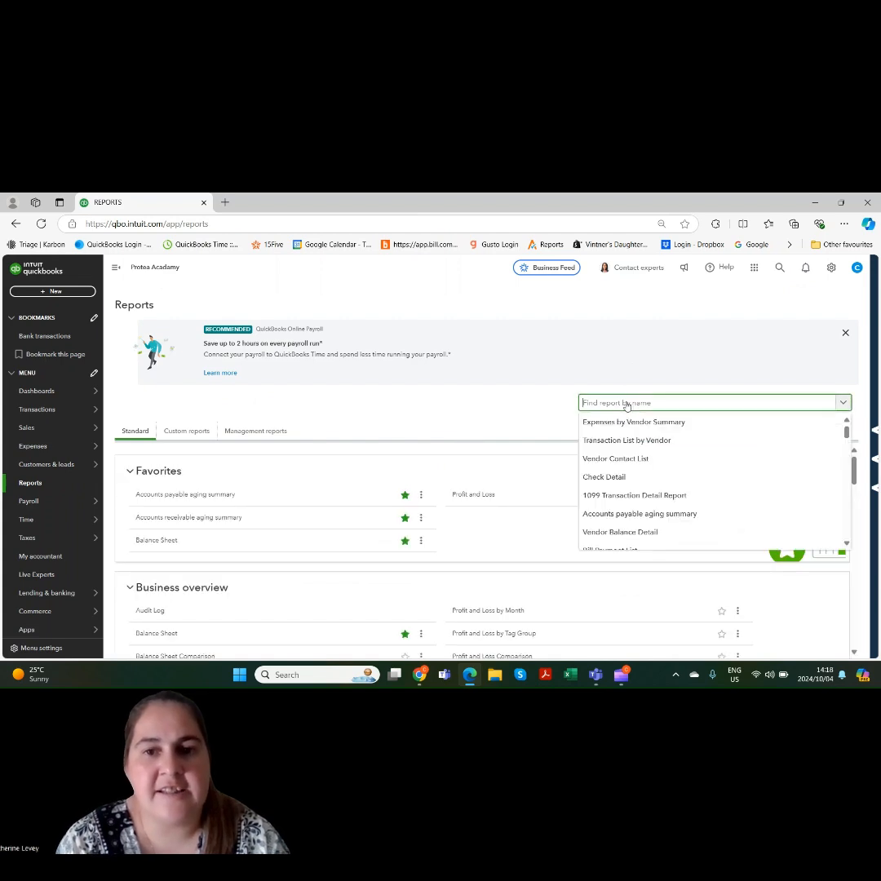
type("balance shee")
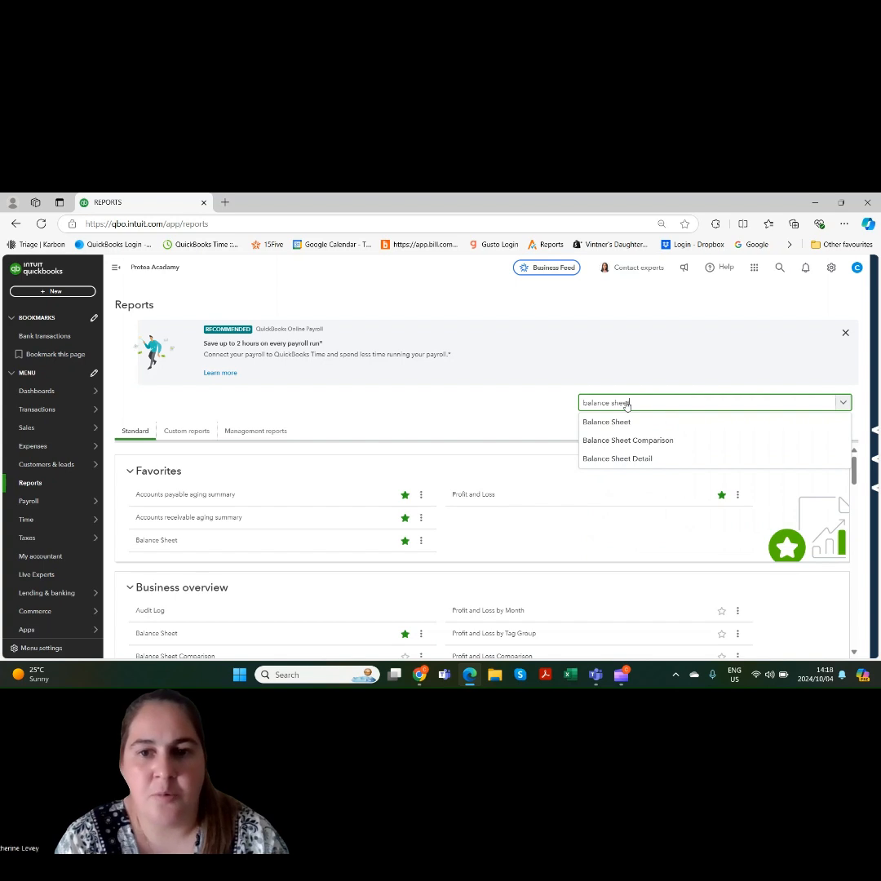
type("t")
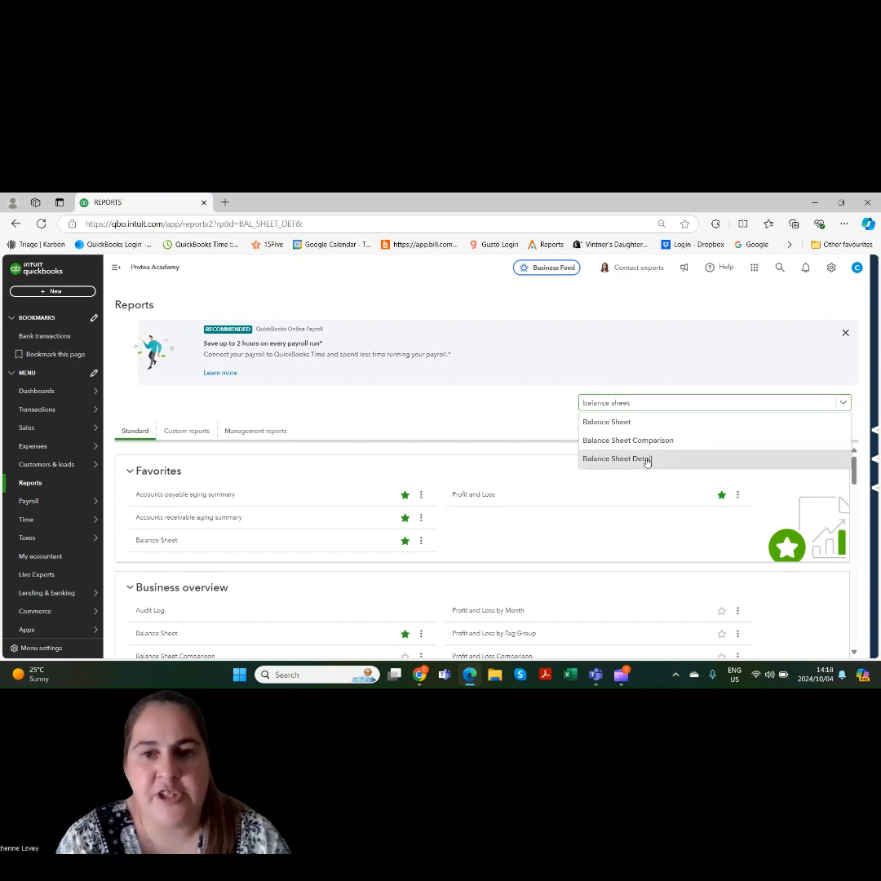
left_click(649, 461)
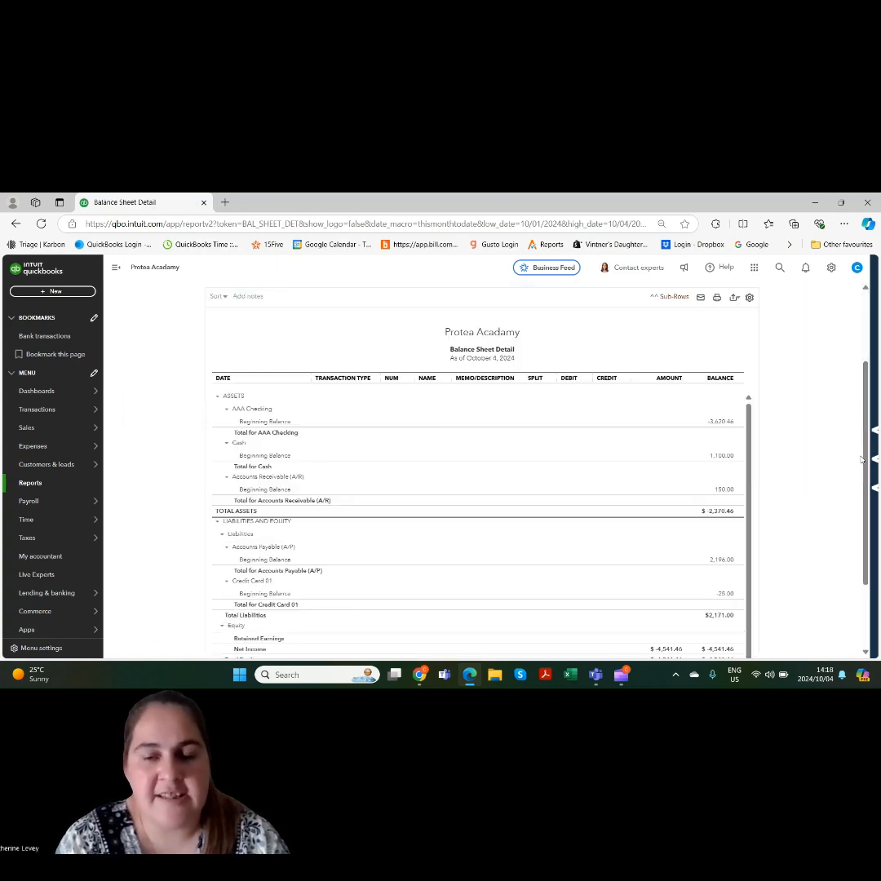
Set the Balance Sheet Detail report period to This Year-to-last-month and run the report
scroll(864, 461, "up", 2)
left_click(196, 318)
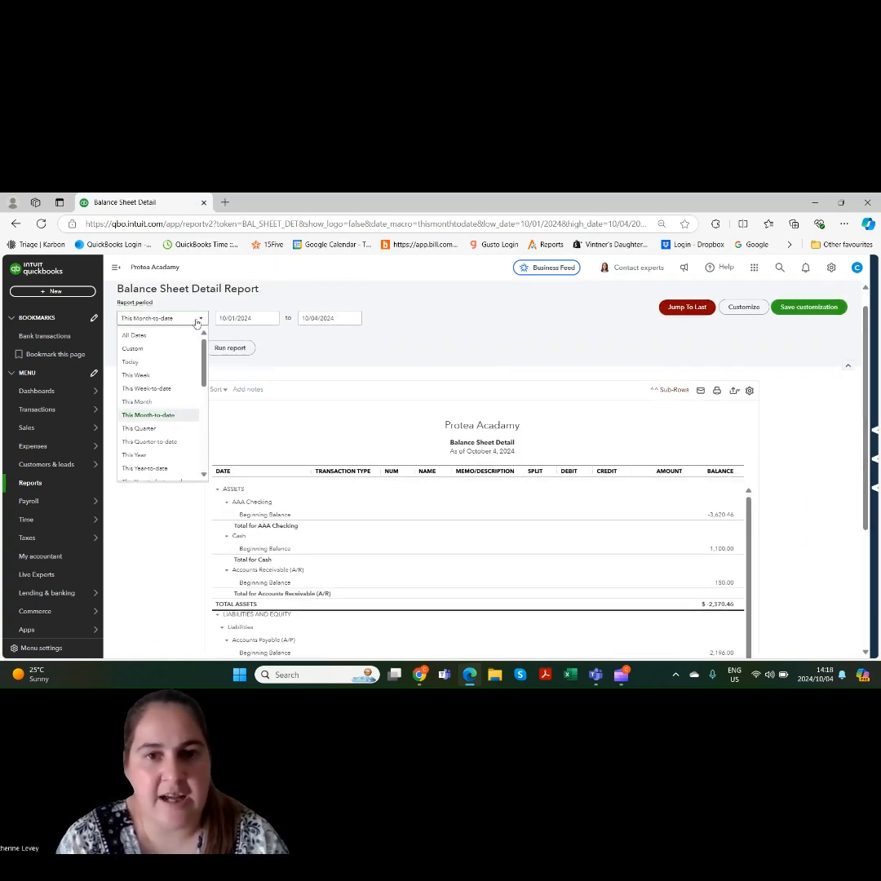
scroll(196, 393, "down", 3)
left_click(194, 400)
left_click(223, 351)
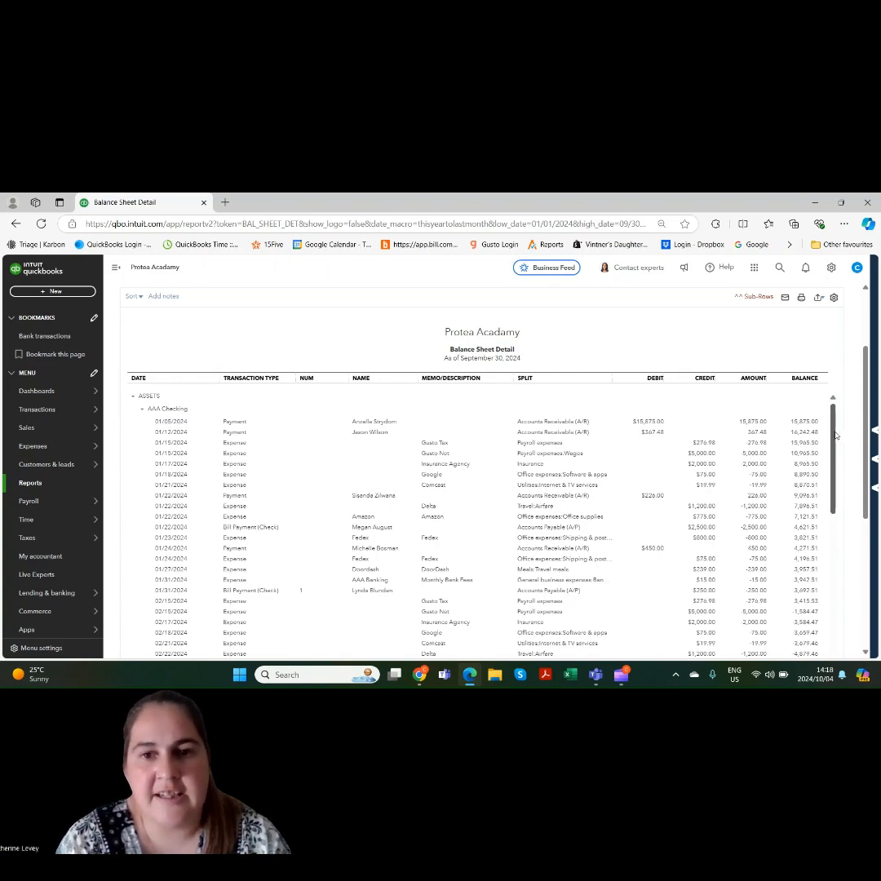
Review the detail report's transactions, open the $2,000.00 bill dated 08/01/2024 under Accounts Payable, and close it
scroll(813, 549, "down", 15)
scroll(813, 548, "down", 5)
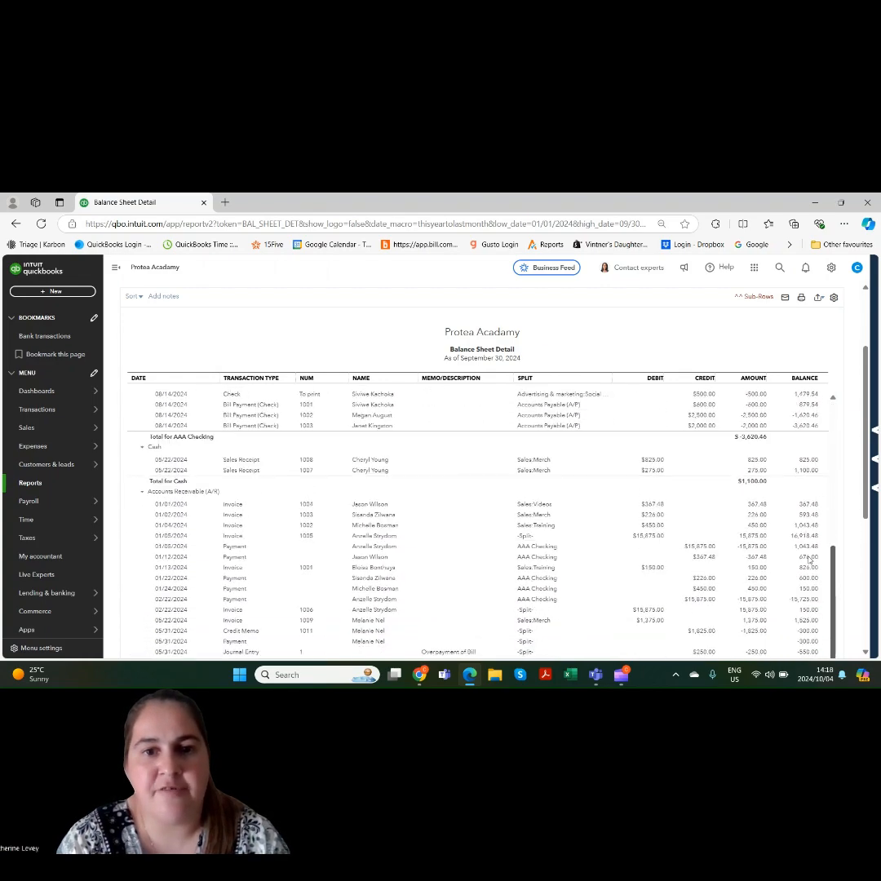
scroll(862, 553, "down", 1)
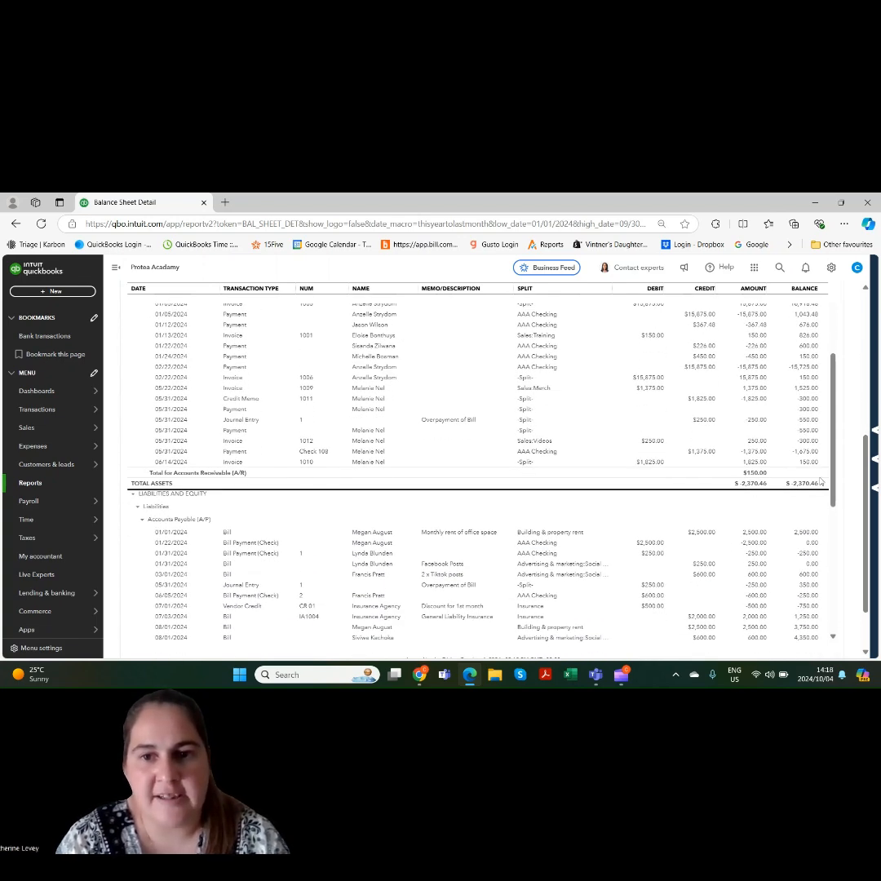
scroll(783, 554, "down", 6)
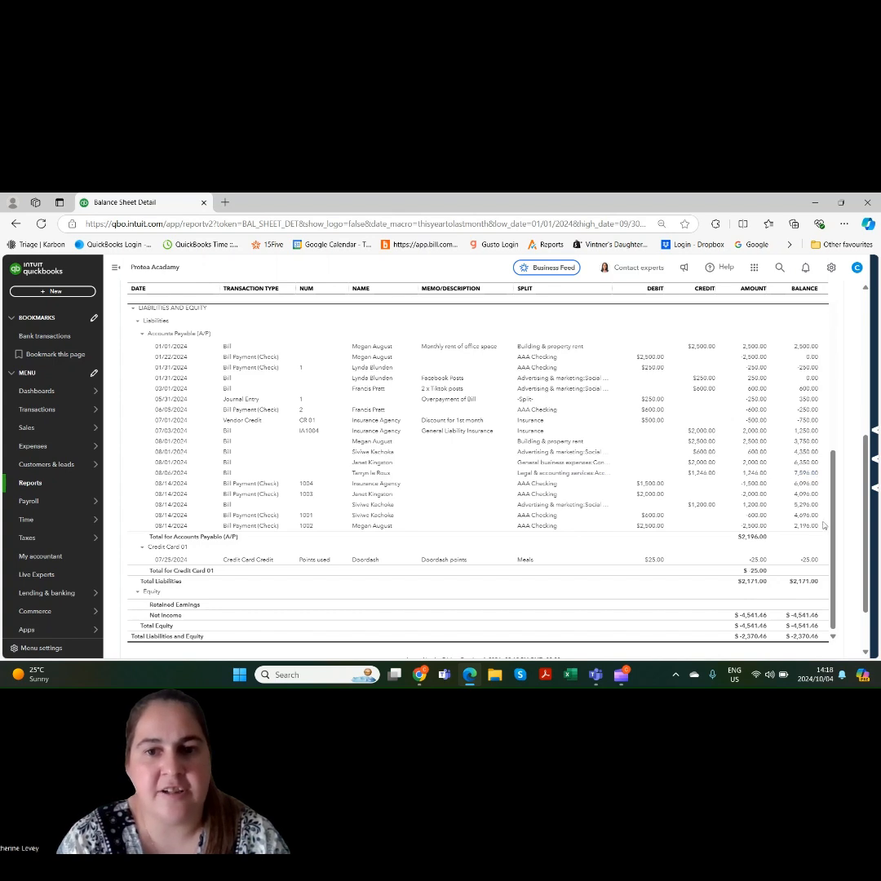
left_click(367, 464)
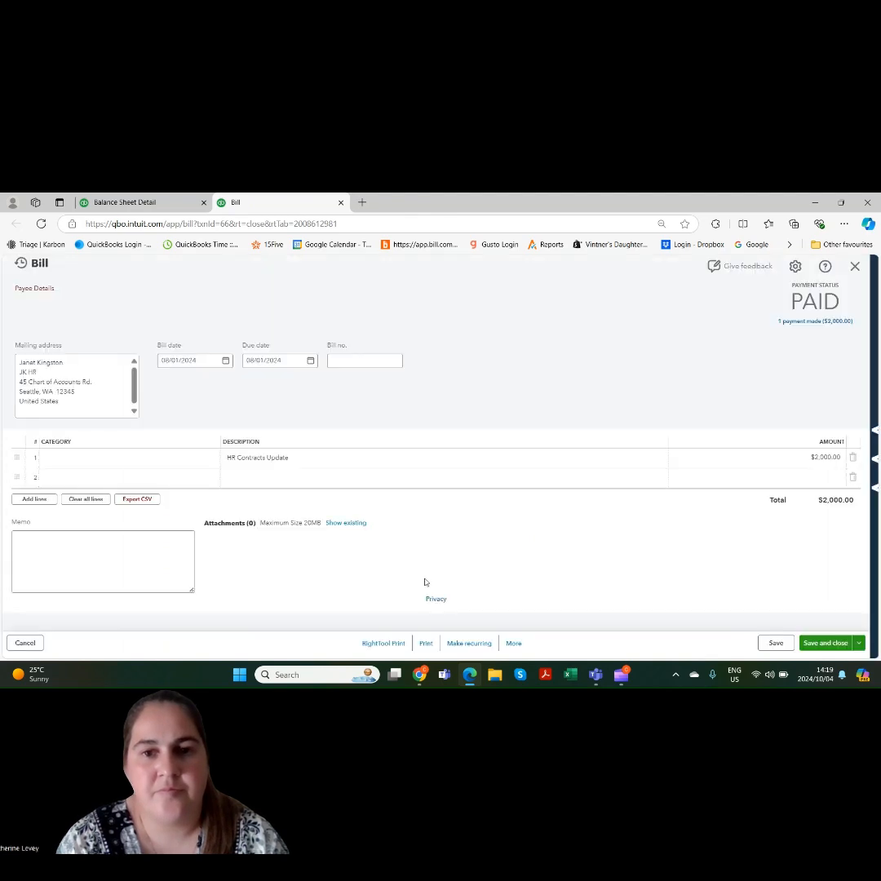
left_click(855, 267)
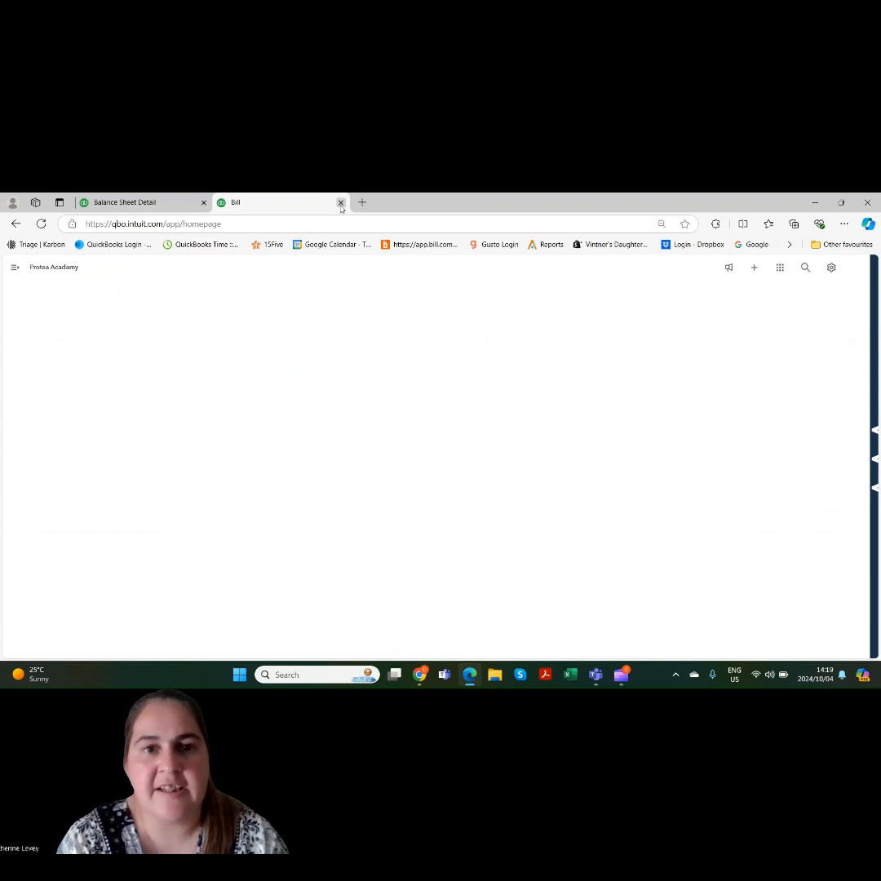
left_click(341, 203)
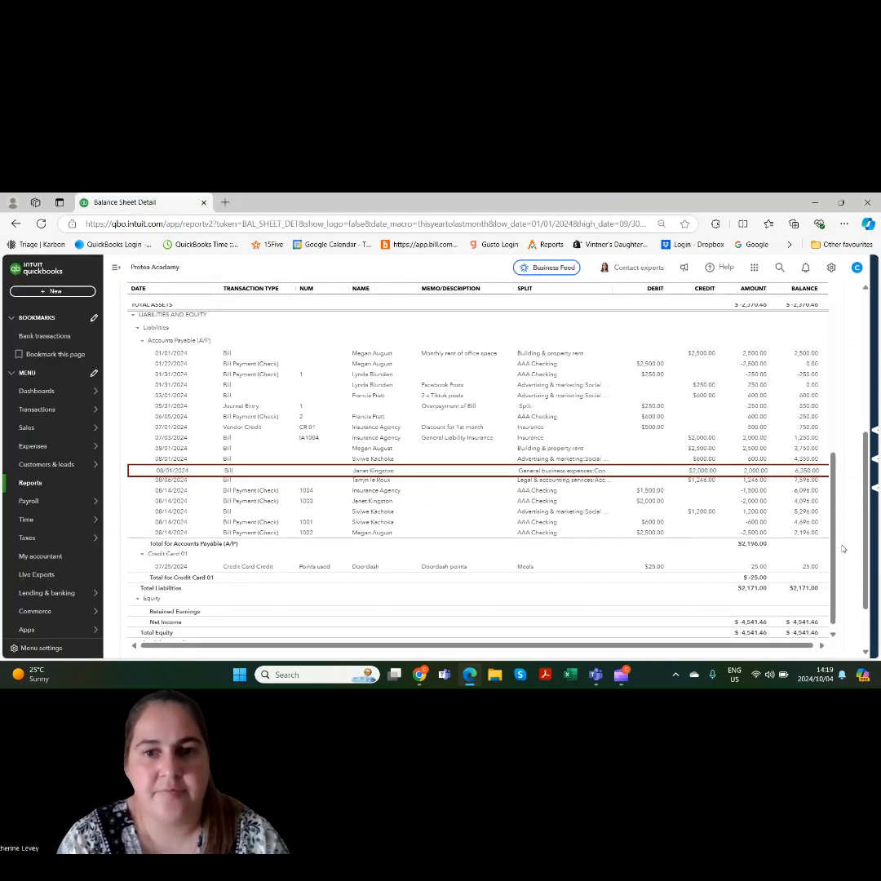
Return to the reports list and open the Balance Sheet Comparison report
left_click_drag(833, 549, 846, 308)
scroll(853, 356, "up", 5)
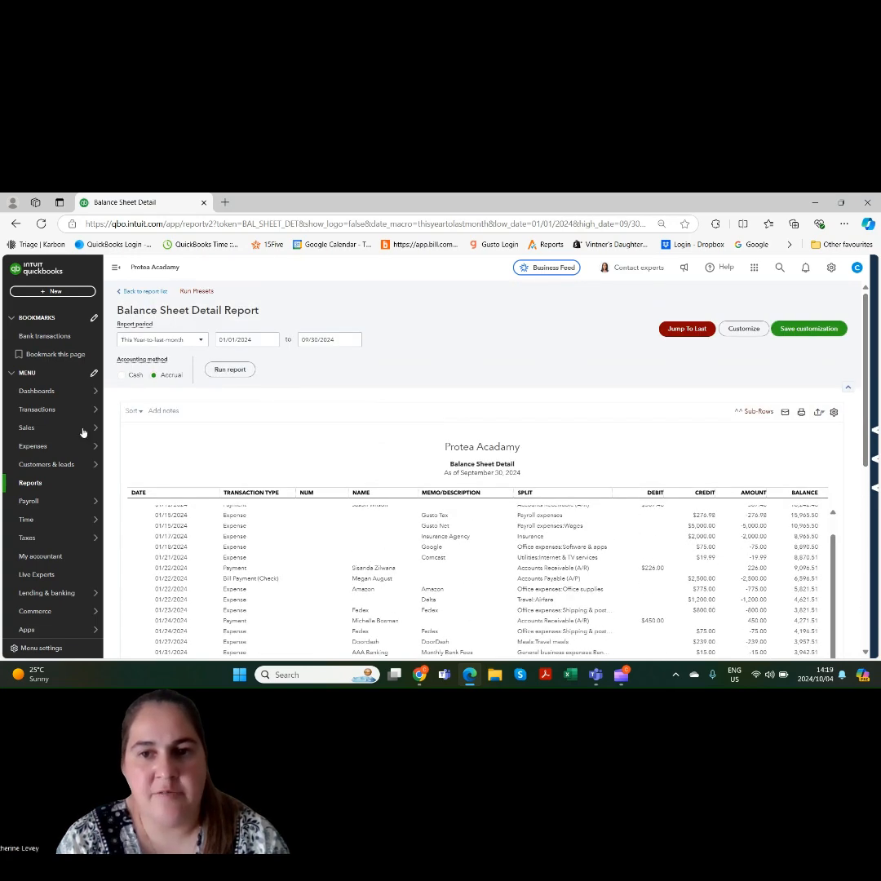
left_click(30, 483)
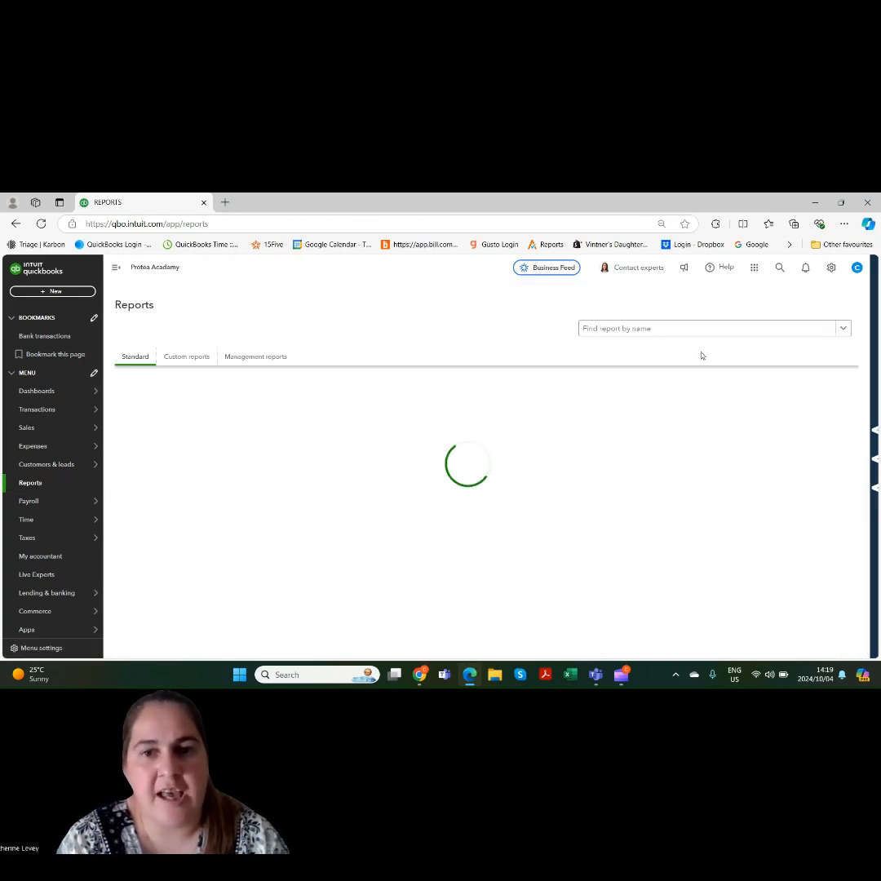
left_click(662, 331)
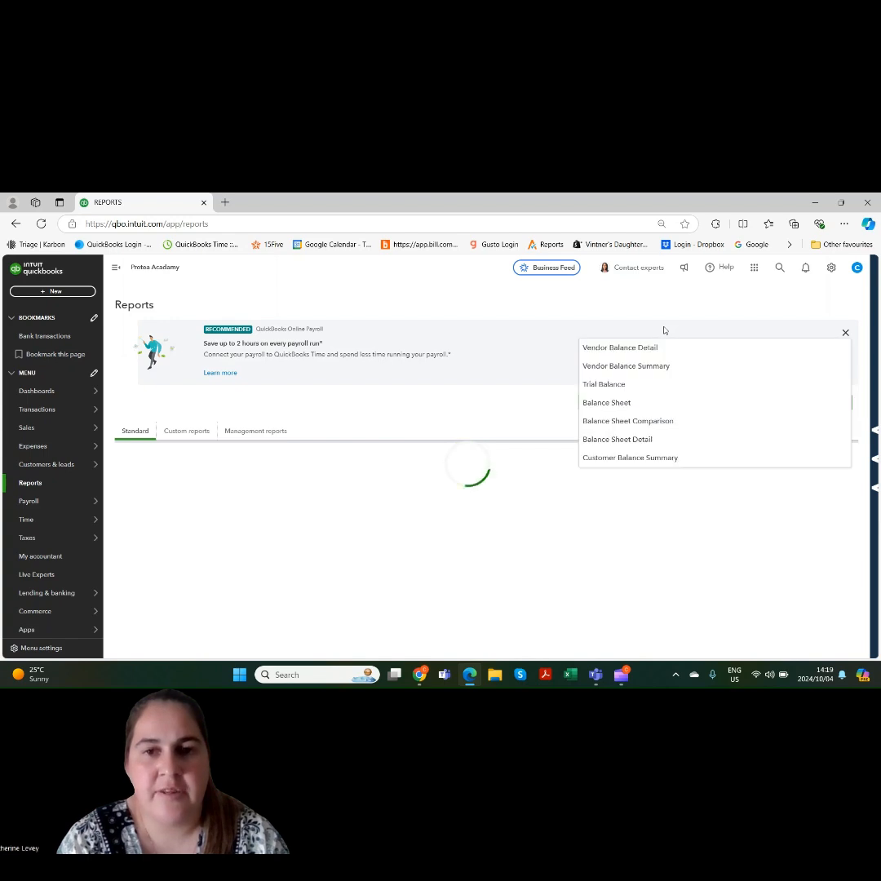
left_click(670, 422)
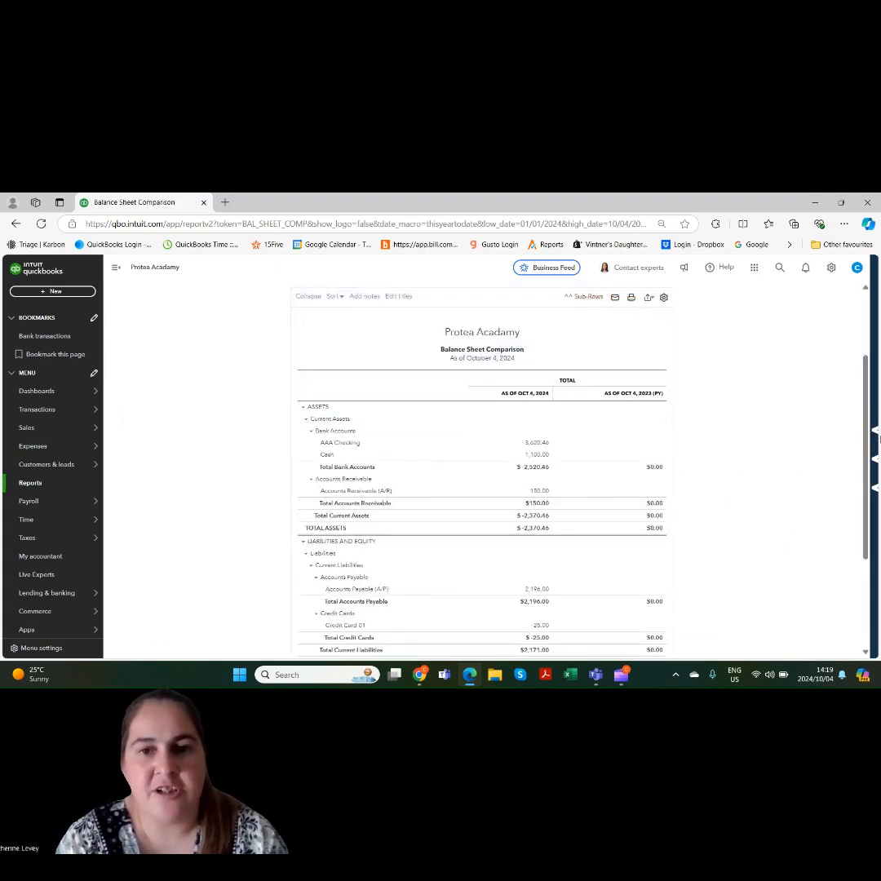
Set the Balance Sheet Comparison report period to This Year-to-last-month, run the report and check its columns
left_click_drag(866, 439, 869, 416)
scroll(870, 383, "up", 1)
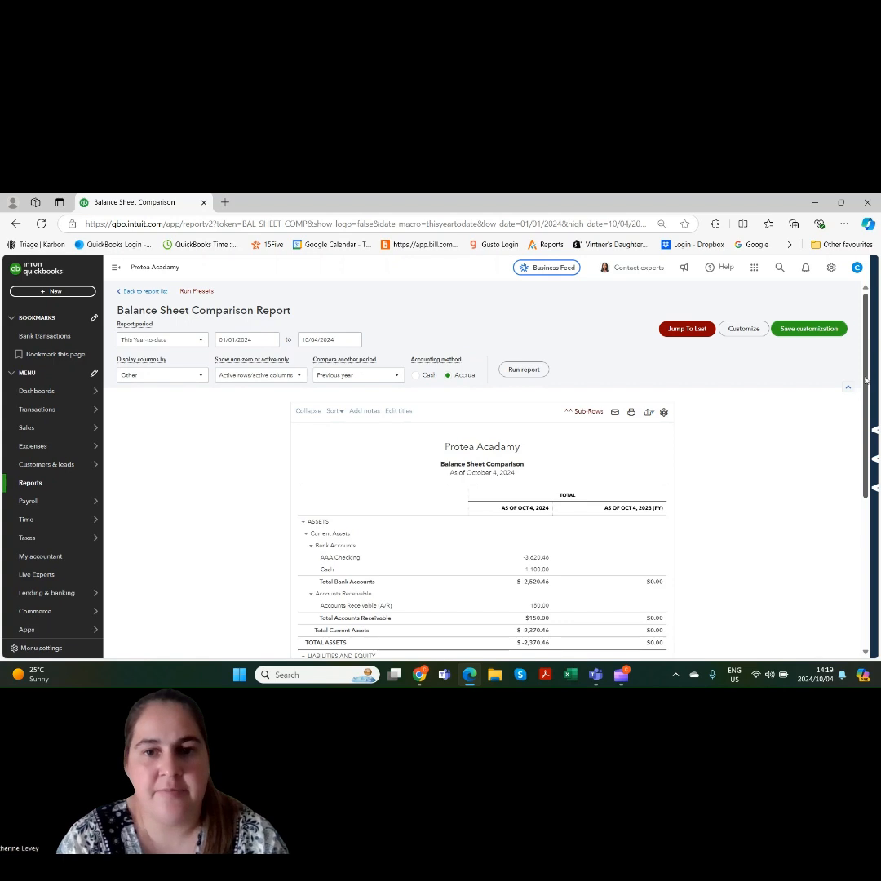
left_click(151, 341)
scroll(168, 424, "down", 2)
left_click(170, 445)
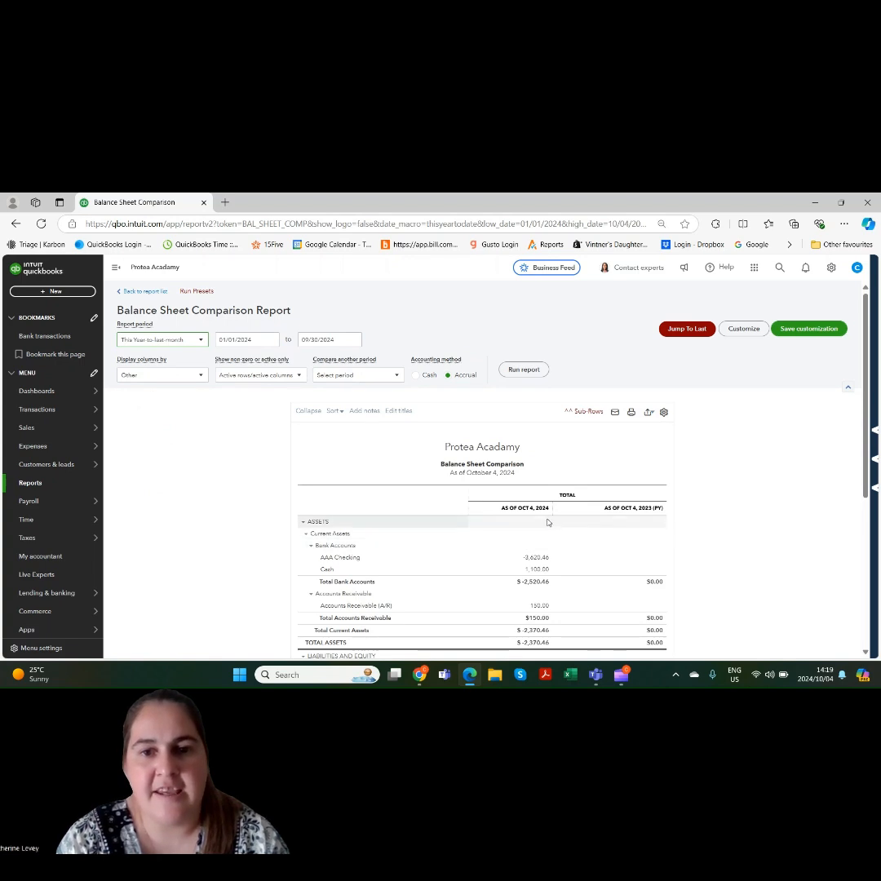
left_click(523, 369)
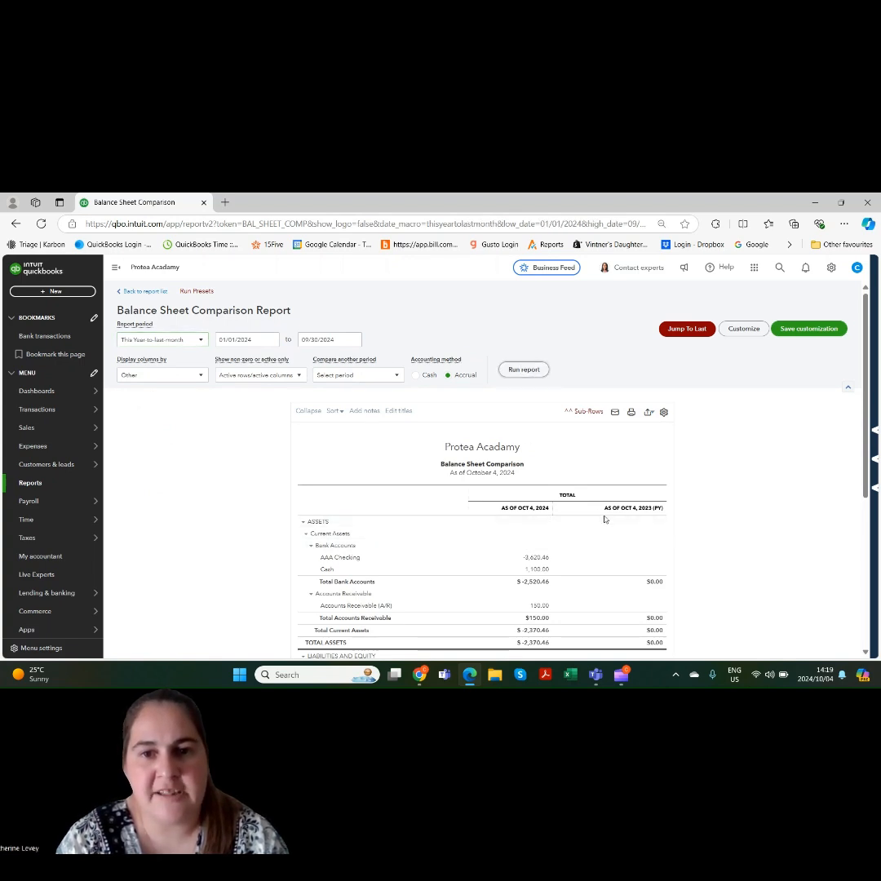
scroll(624, 518, "down", 2)
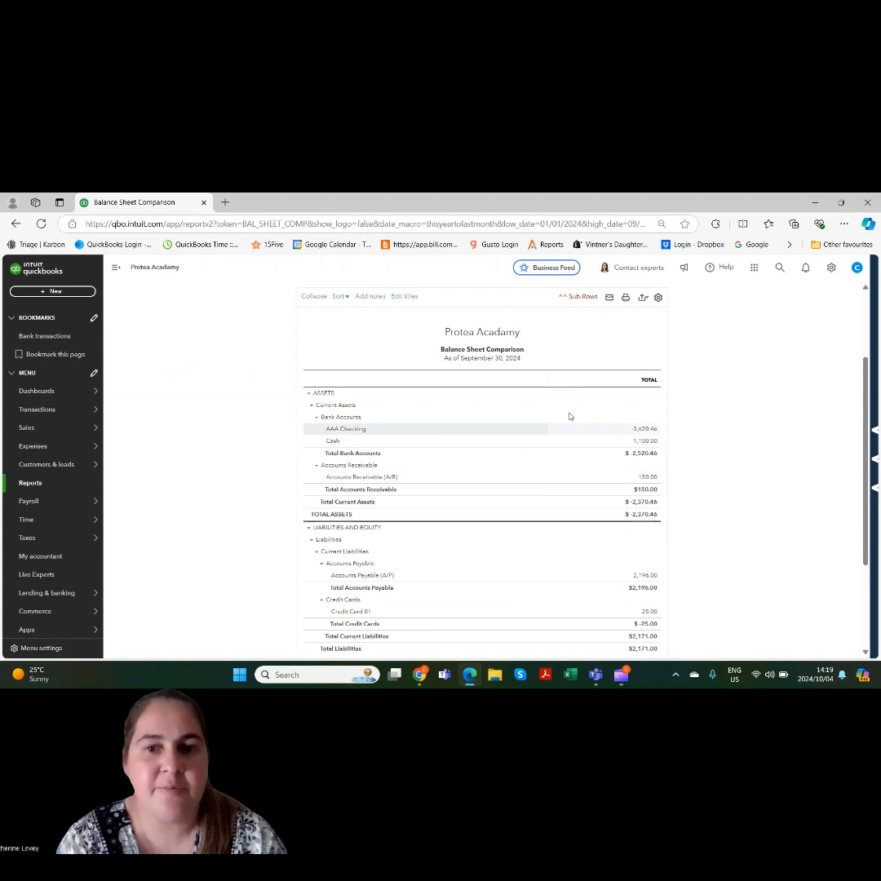
scroll(858, 433, "up", 2)
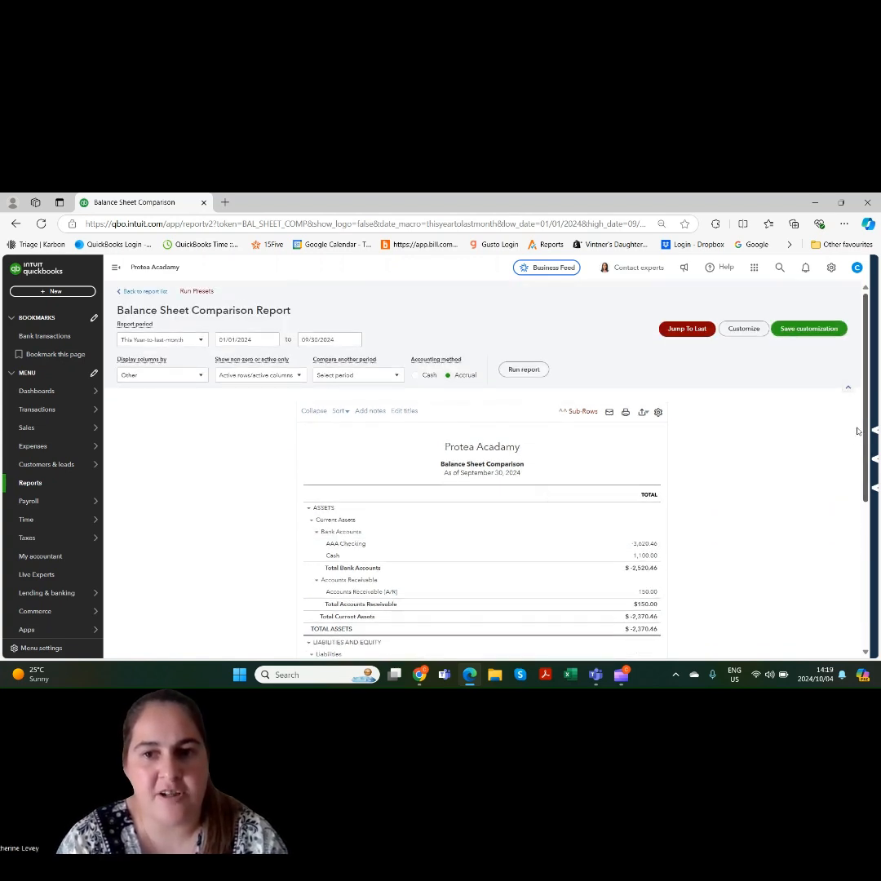
Compare the balance sheet against the Previous period (PP), run the report and review both date columns
left_click(333, 375)
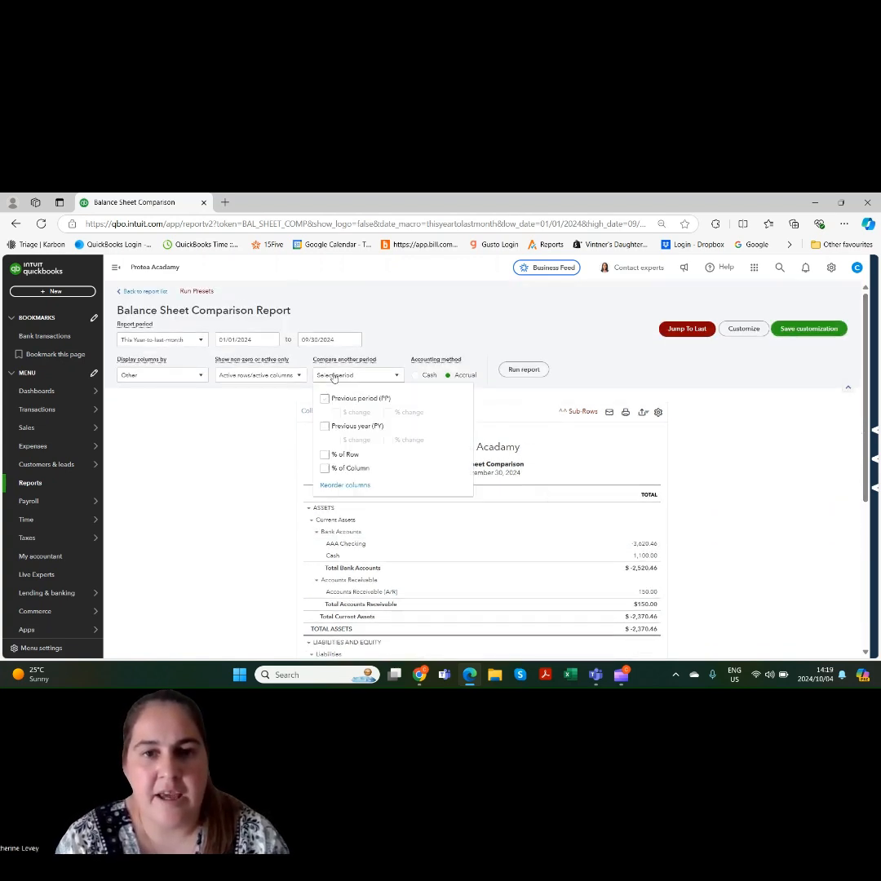
left_click(325, 398)
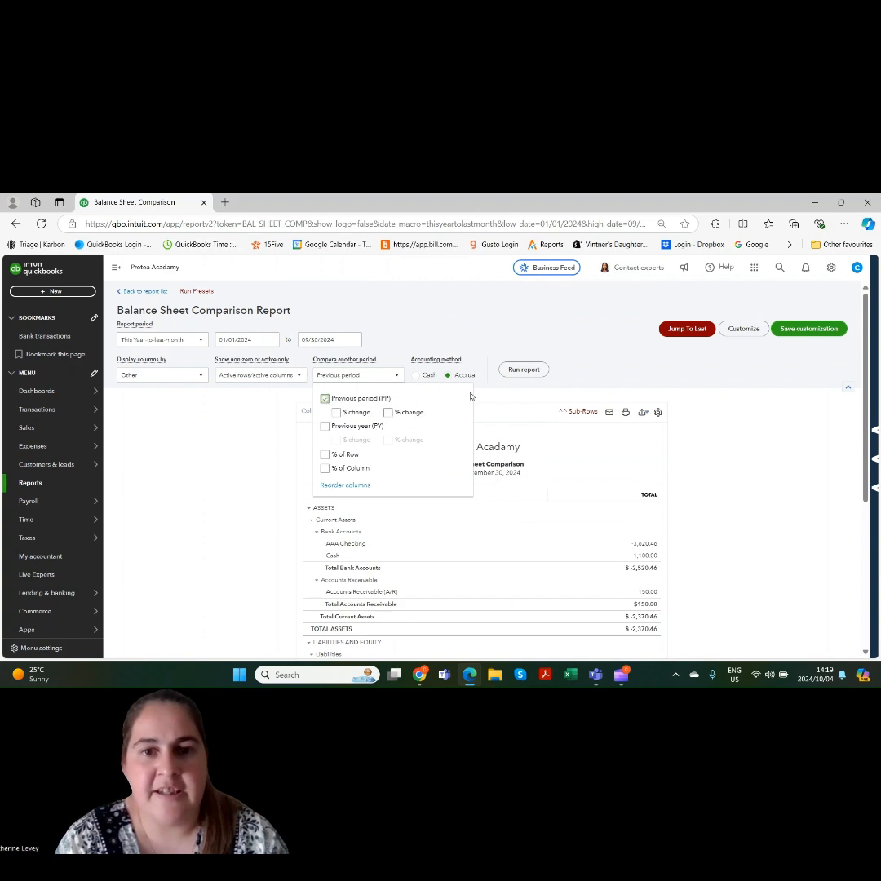
left_click(520, 373)
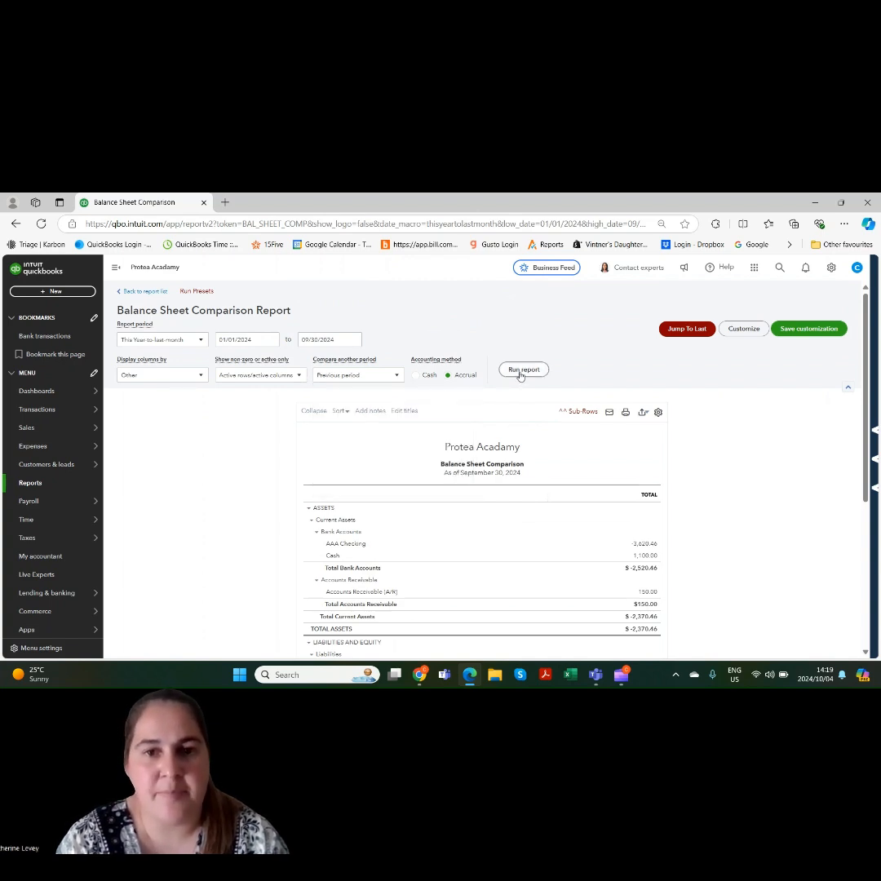
scroll(520, 375, "down", 2)
left_click_drag(869, 482, 869, 426)
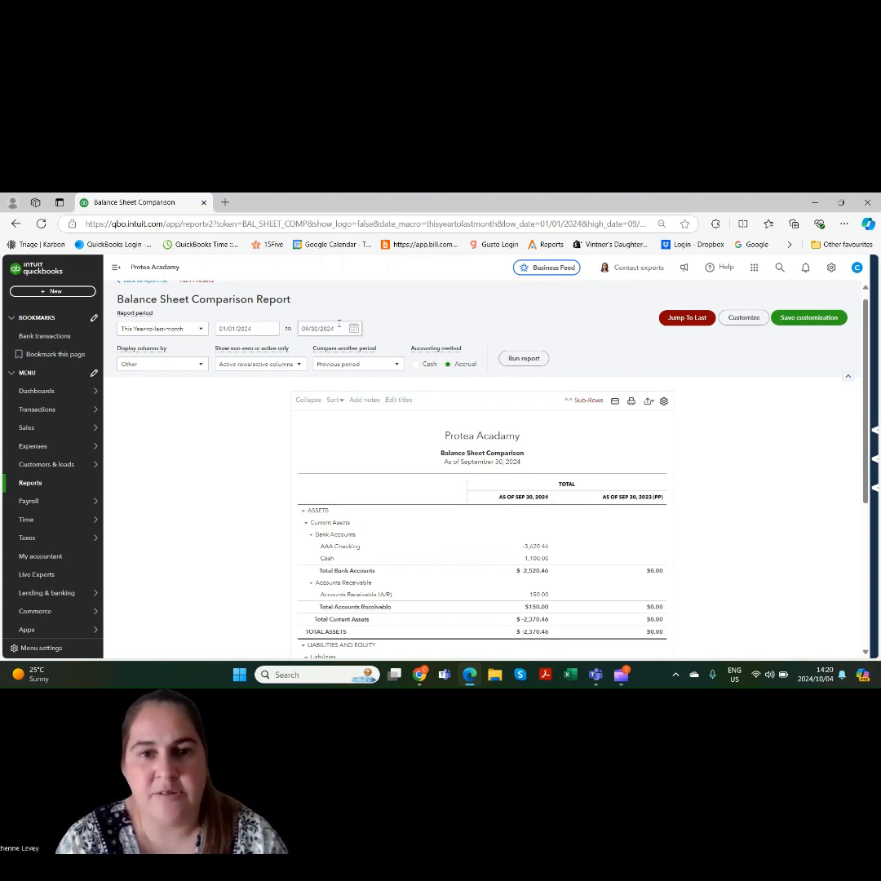
mouse_move(867, 456)
left_mouse_down()
mouse_move(874, 613)
mouse_move(875, 448)
left_mouse_up()
Add the % change for the previous period to the comparison and run the report
left_click(377, 374)
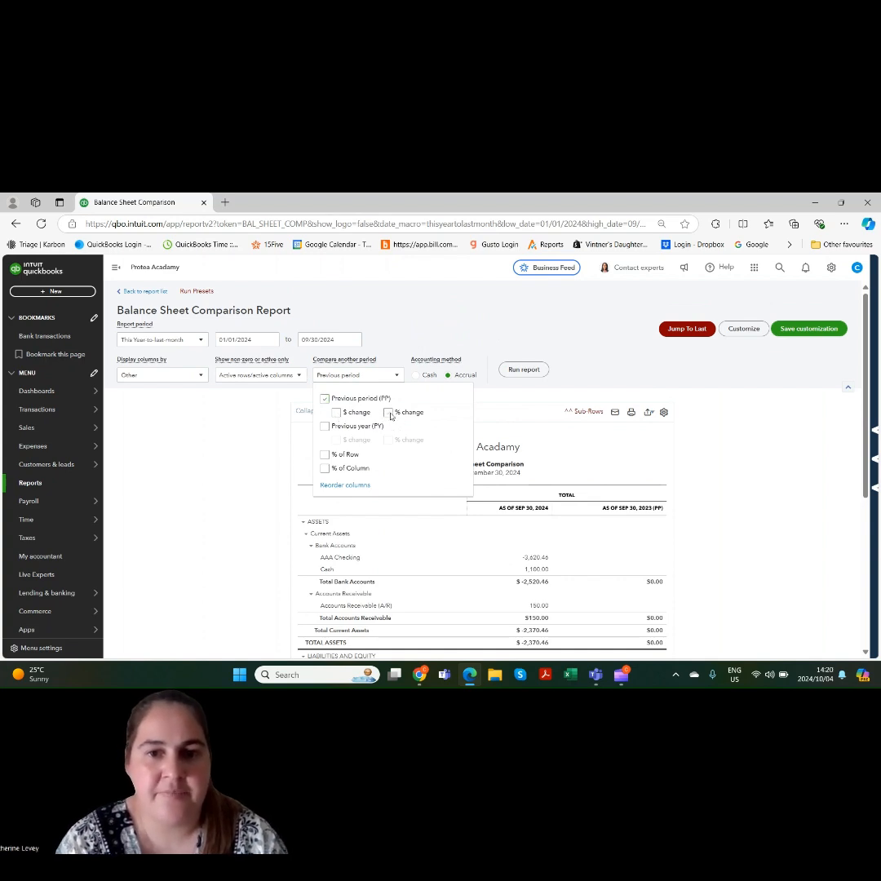
left_click(510, 372)
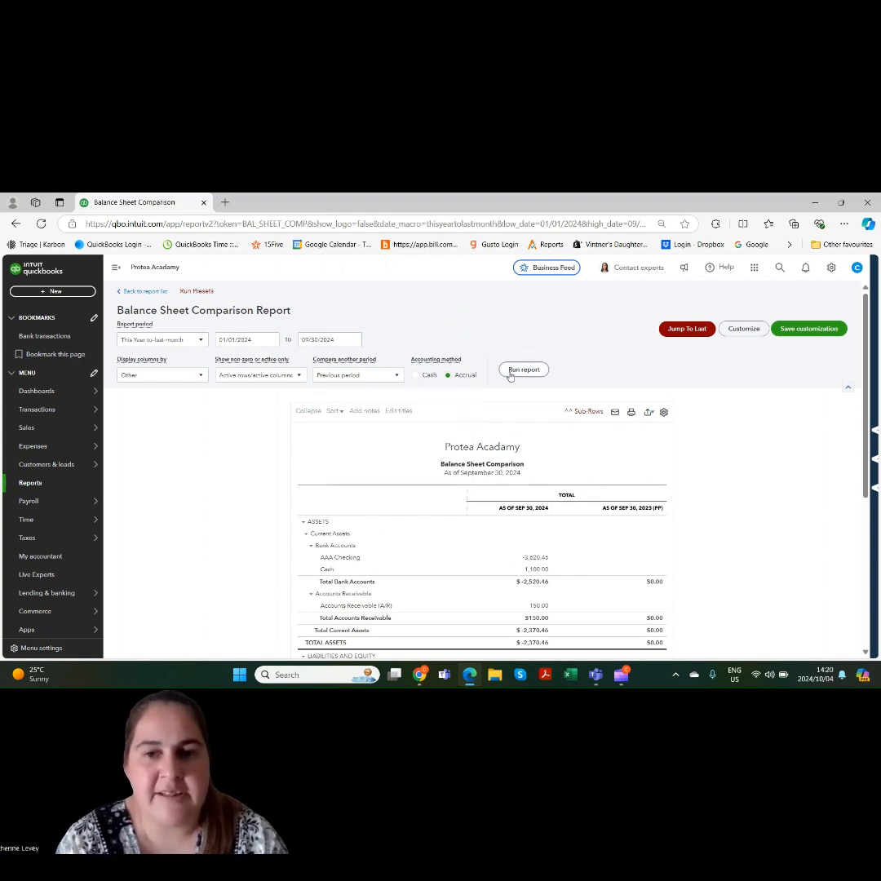
scroll(870, 371, "down", 2)
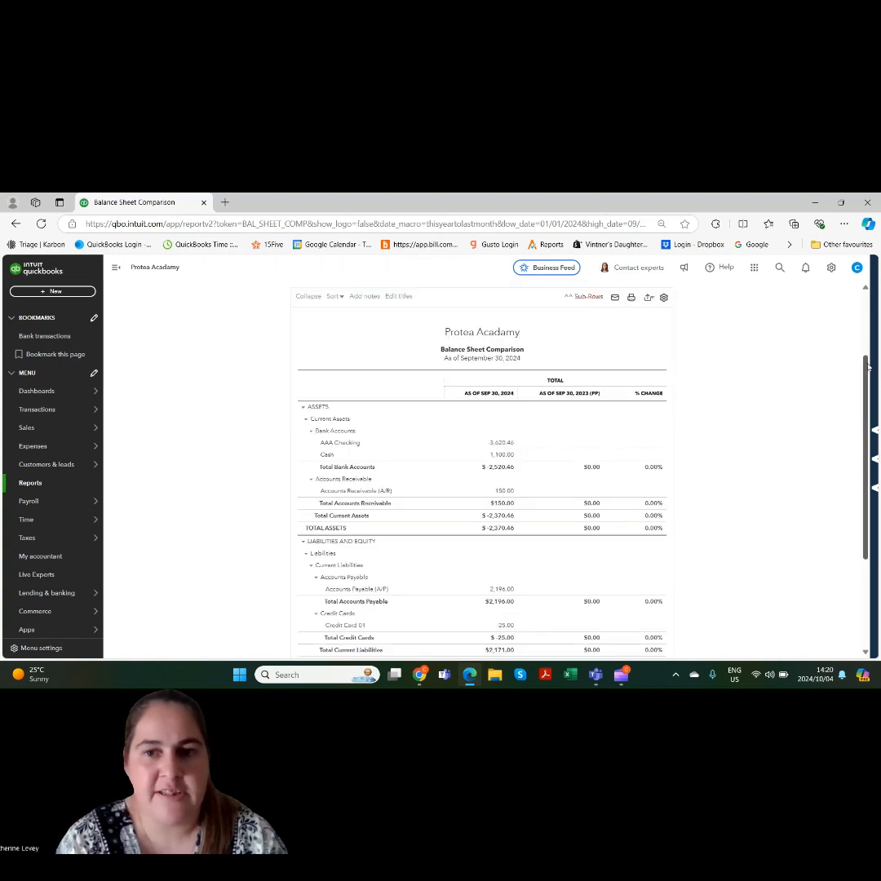
scroll(867, 383, "down", 3)
Leave the Balance Sheet Comparison report and open the company's dashboard home page
scroll(870, 375, "up", 5)
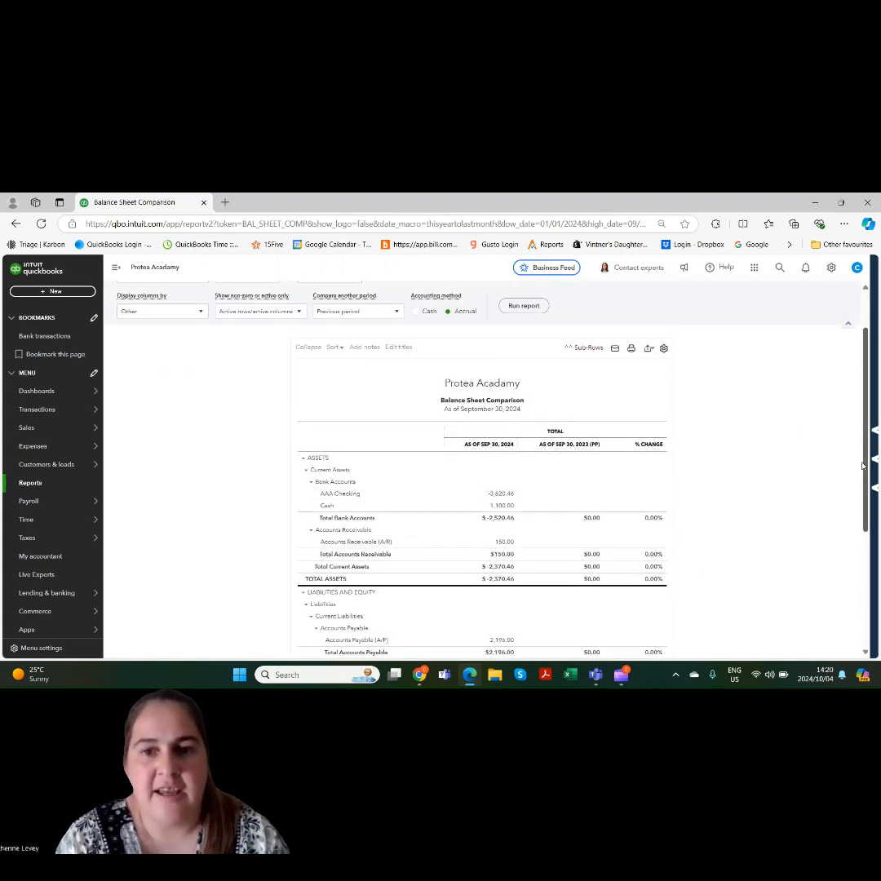
scroll(863, 440, "up", 1)
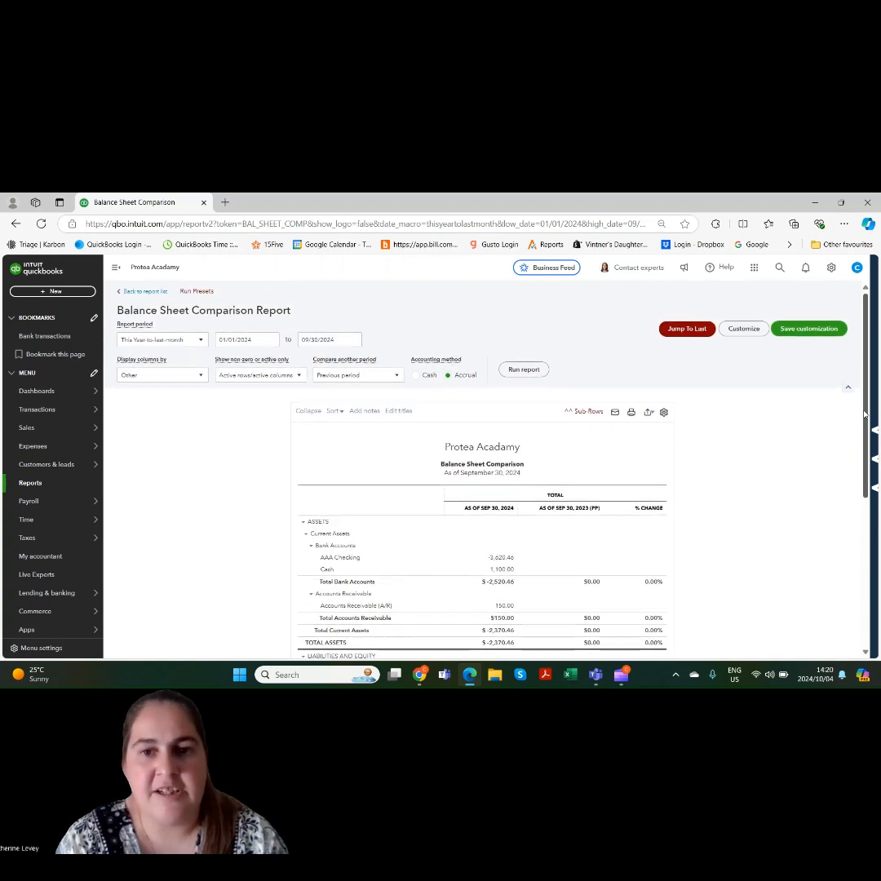
left_click(43, 399)
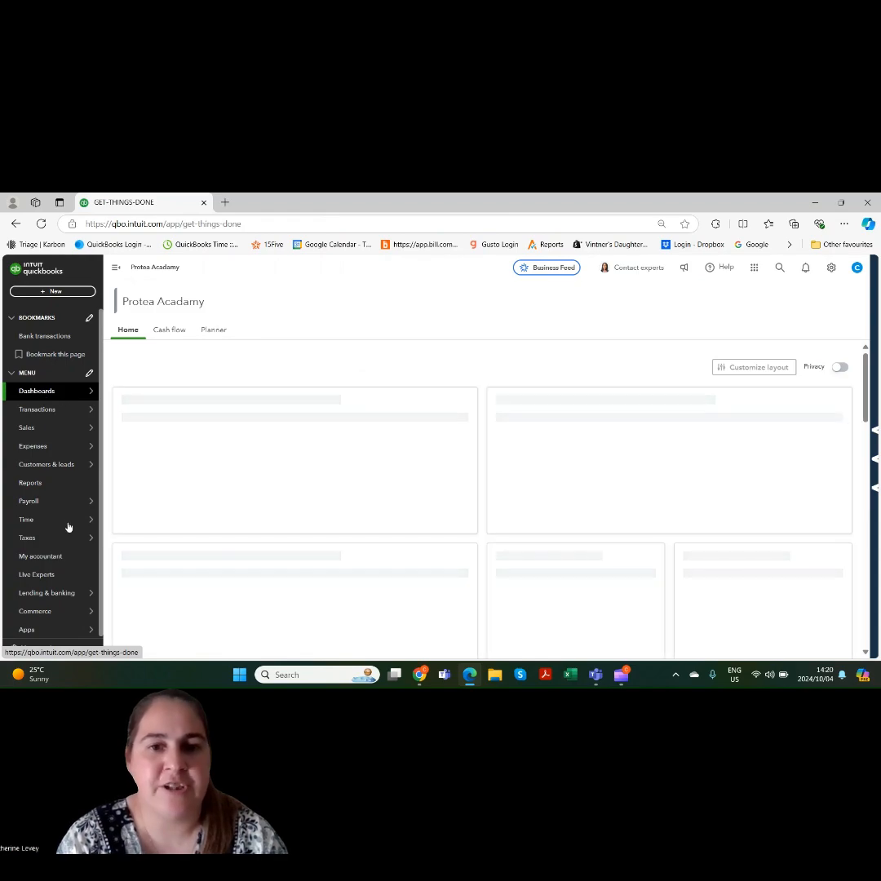